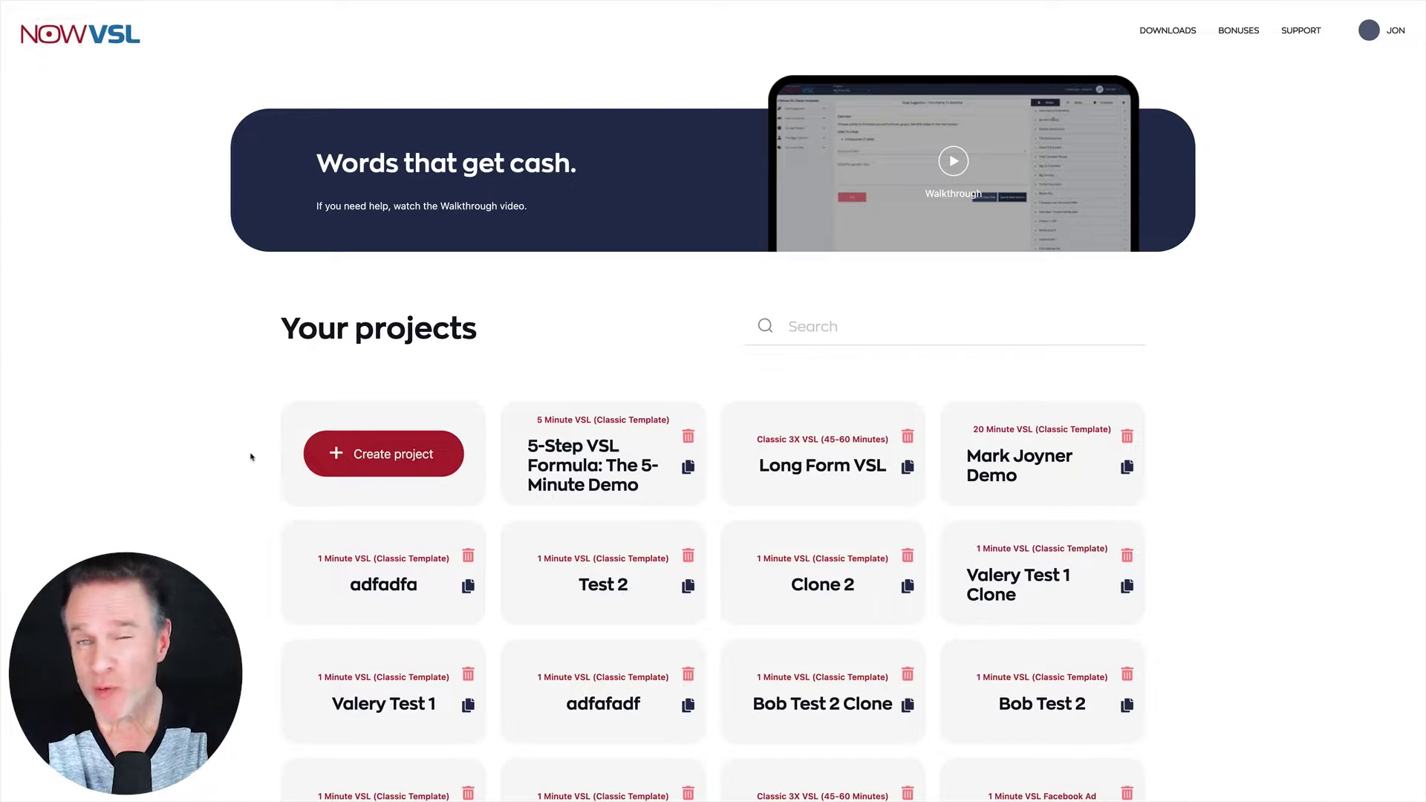
Step: Start a project named 'adfad' on the 5 Minute VSL template, then cancel and open the 5-Step VSL Formula demo
left_click(395, 465)
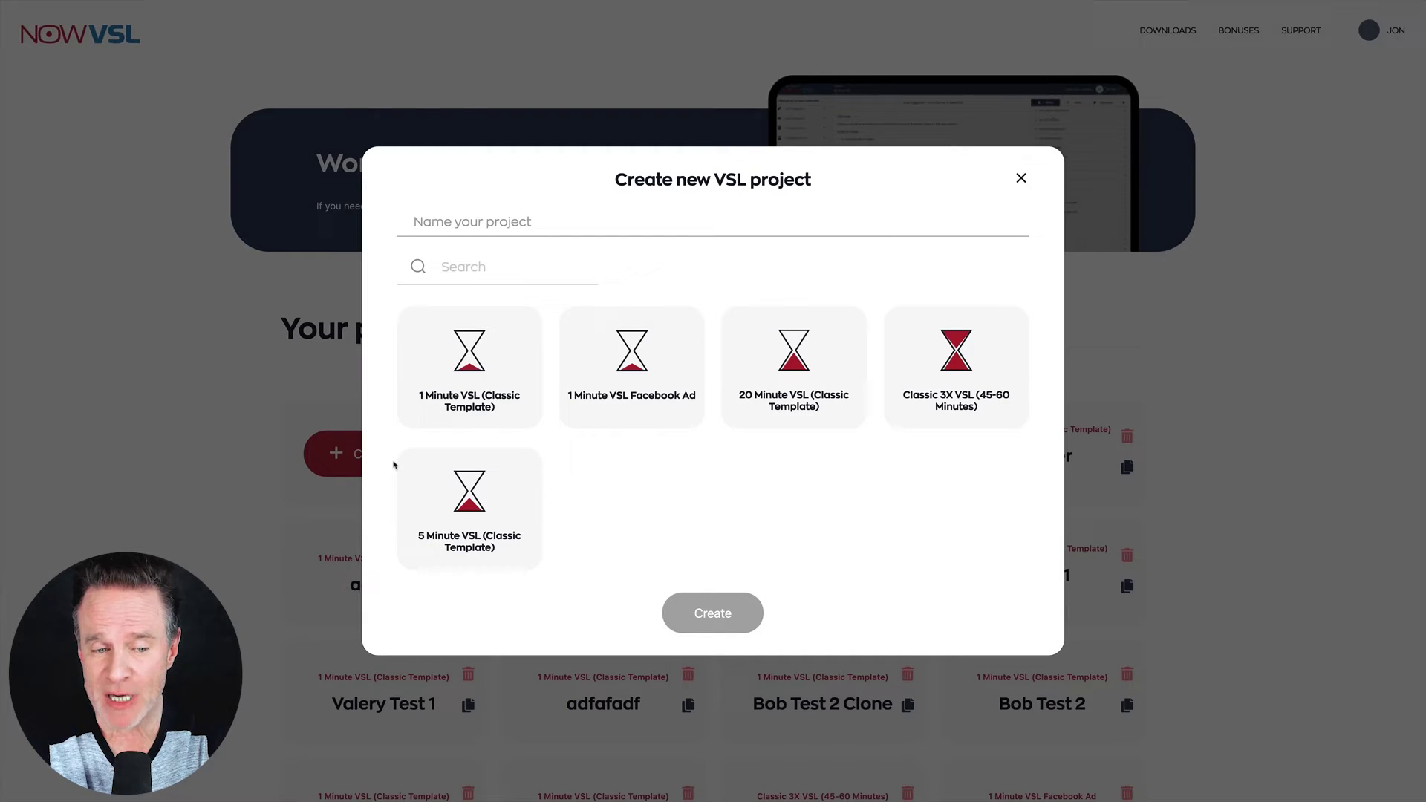
left_click(464, 223)
type("adfad")
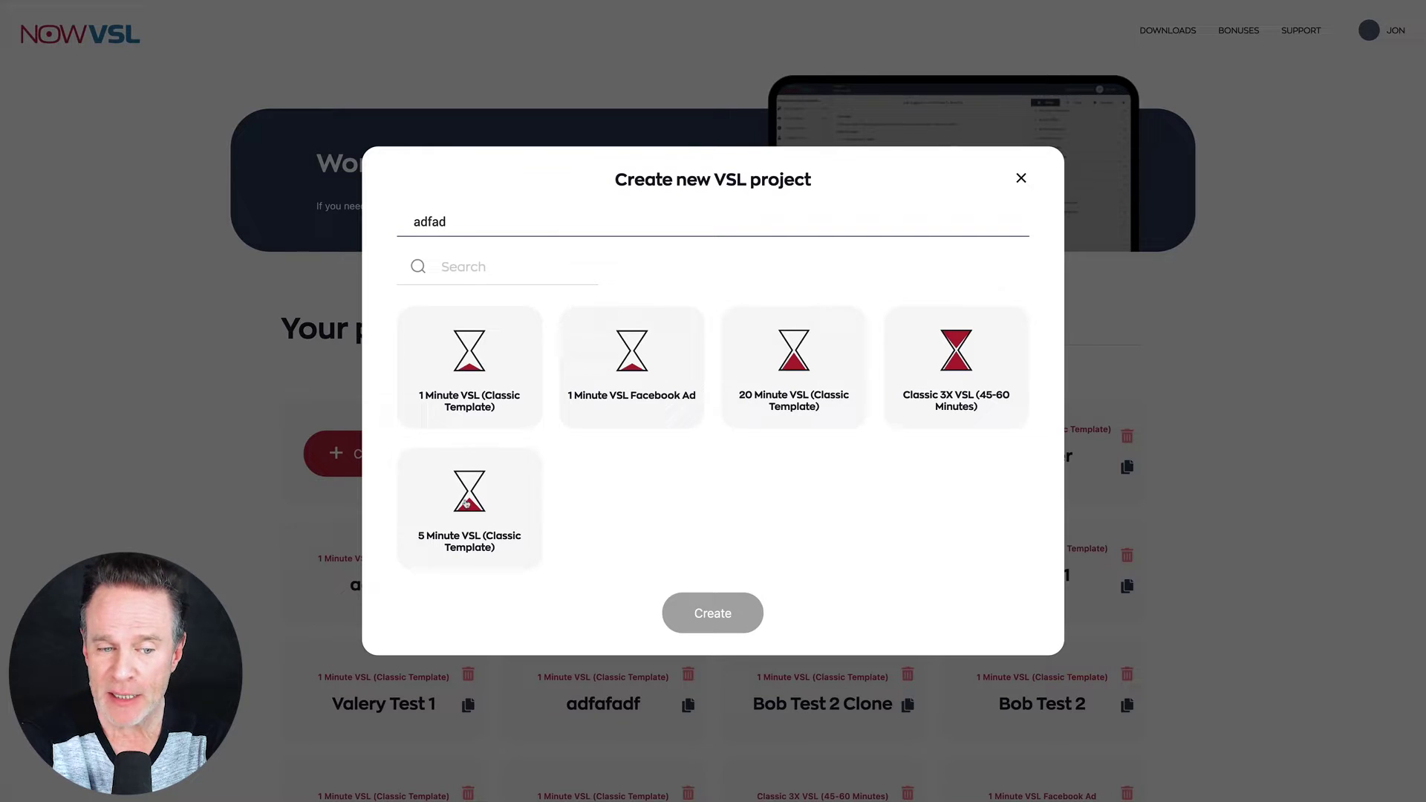
left_click(473, 511)
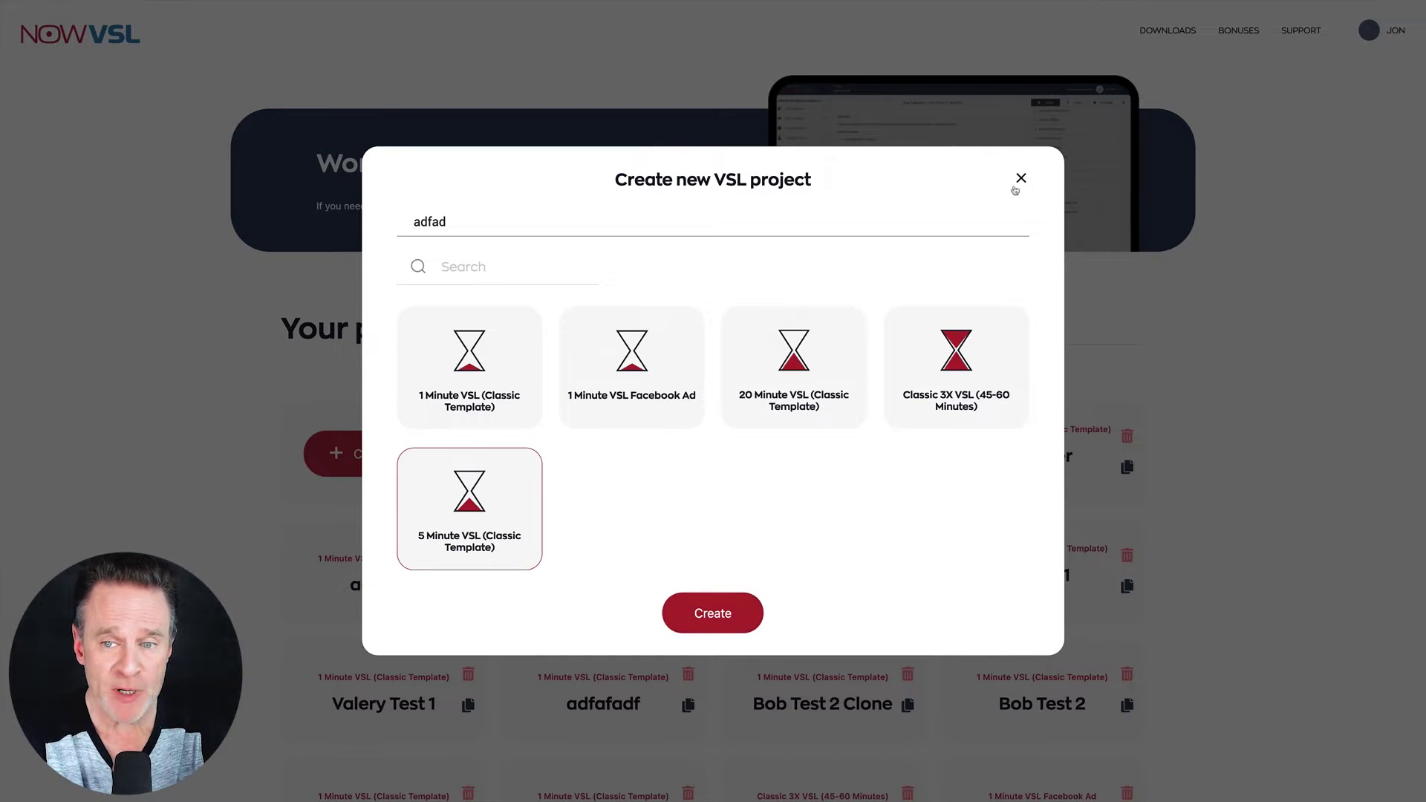
left_click(1021, 177)
left_click(609, 462)
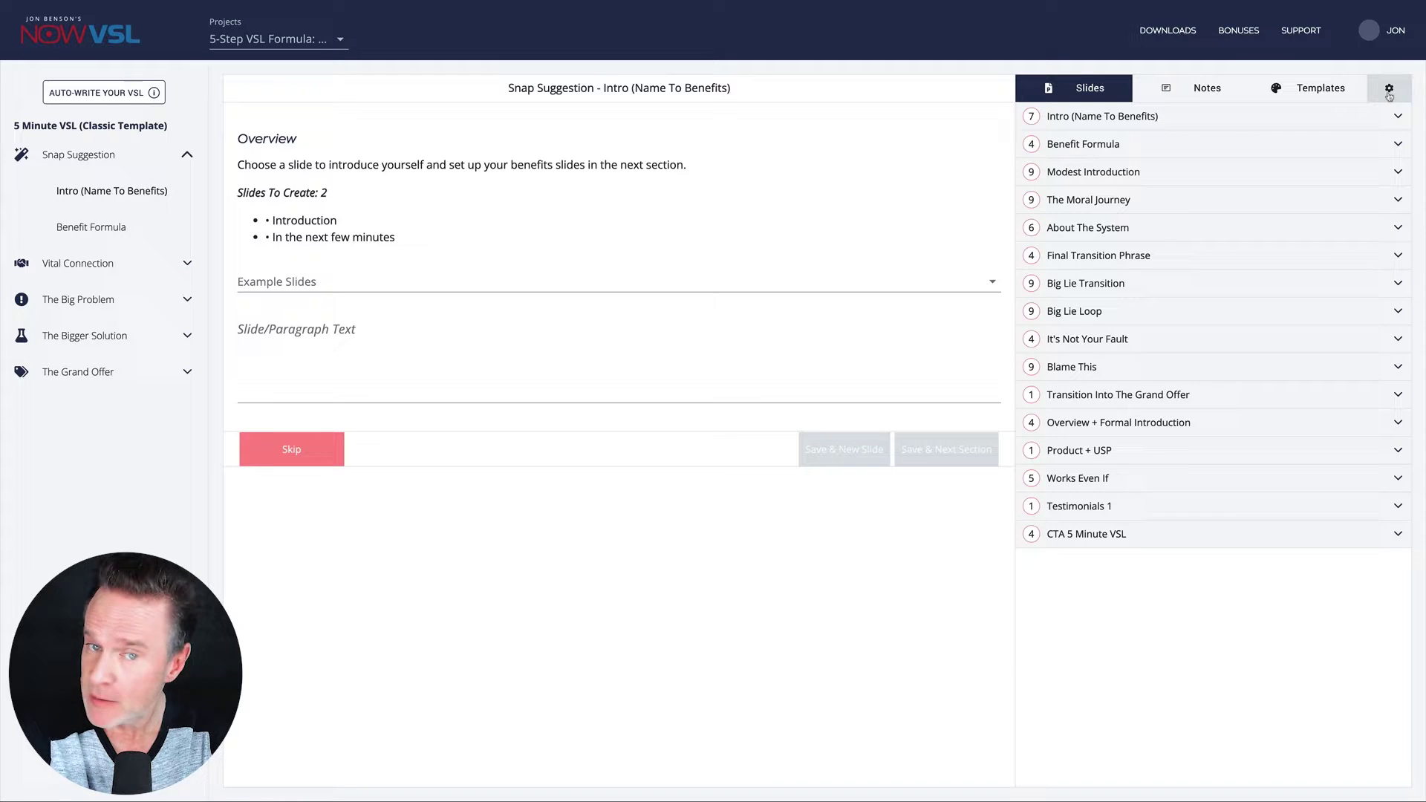
Step: Use Show/Hide All to expand every slide section and reveal the demo's script copy
left_click(1390, 89)
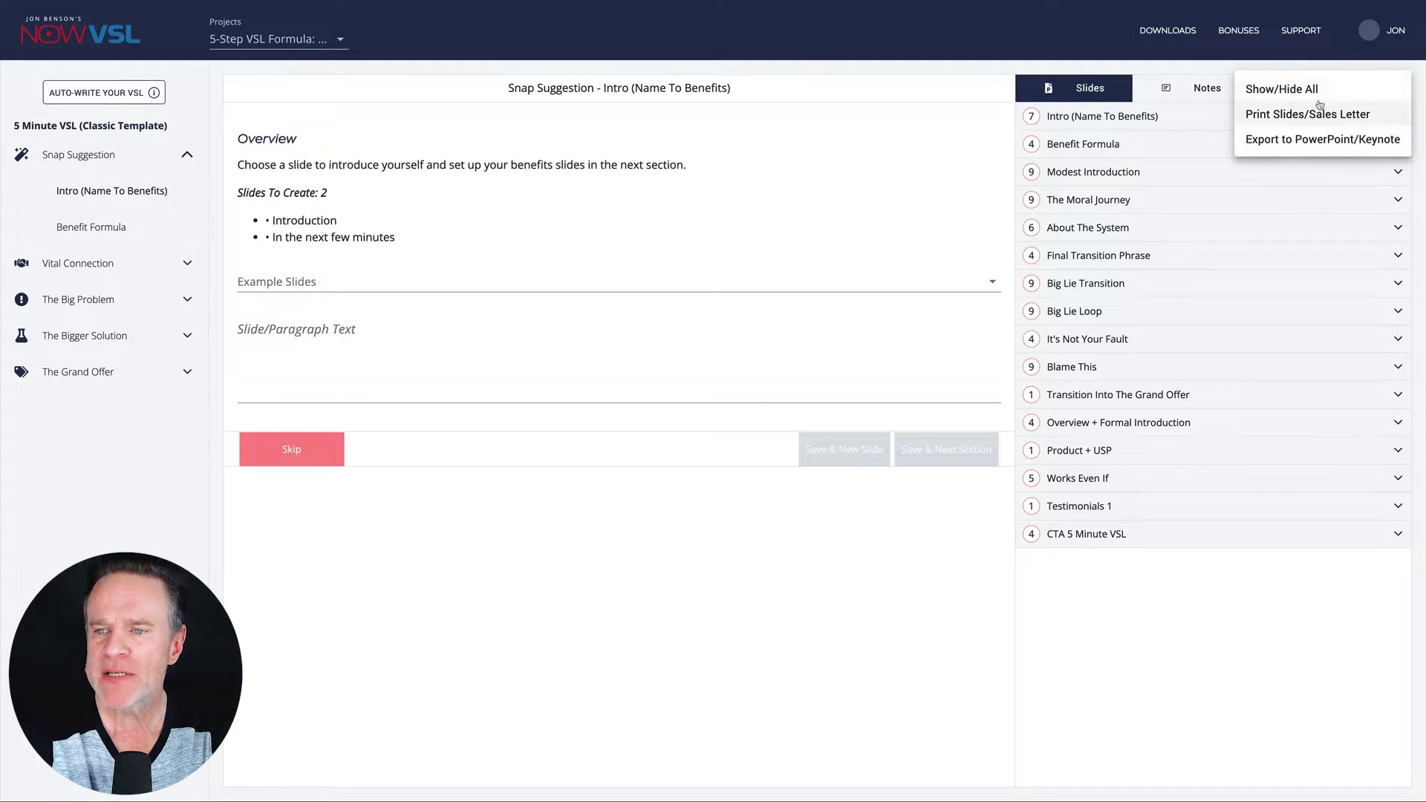
left_click(1298, 89)
scroll(1159, 506, "down", 7)
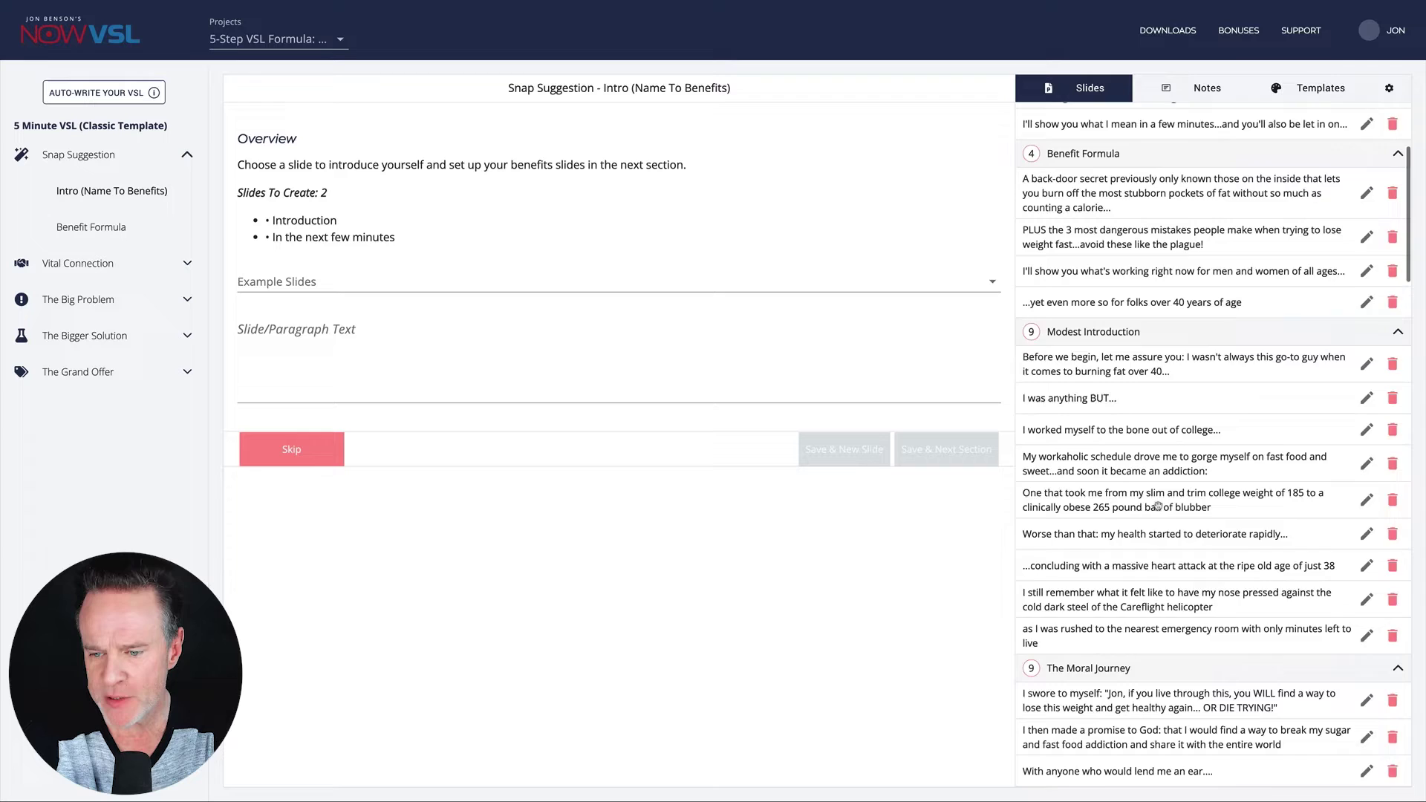
scroll(1158, 506, "up", 8)
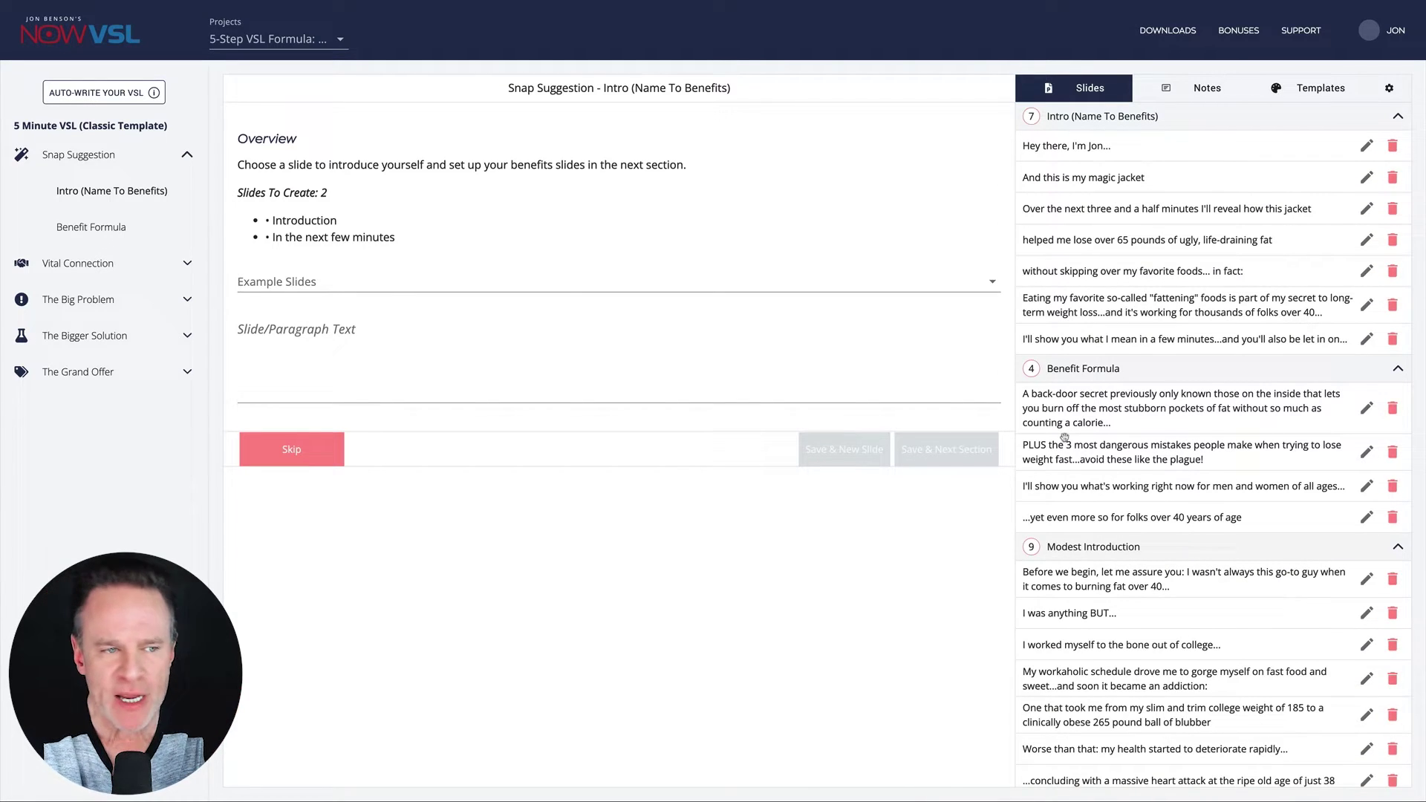
Step: Preview the Intro example slides, then switch to Benefit Formula and preview its examples
left_click(322, 288)
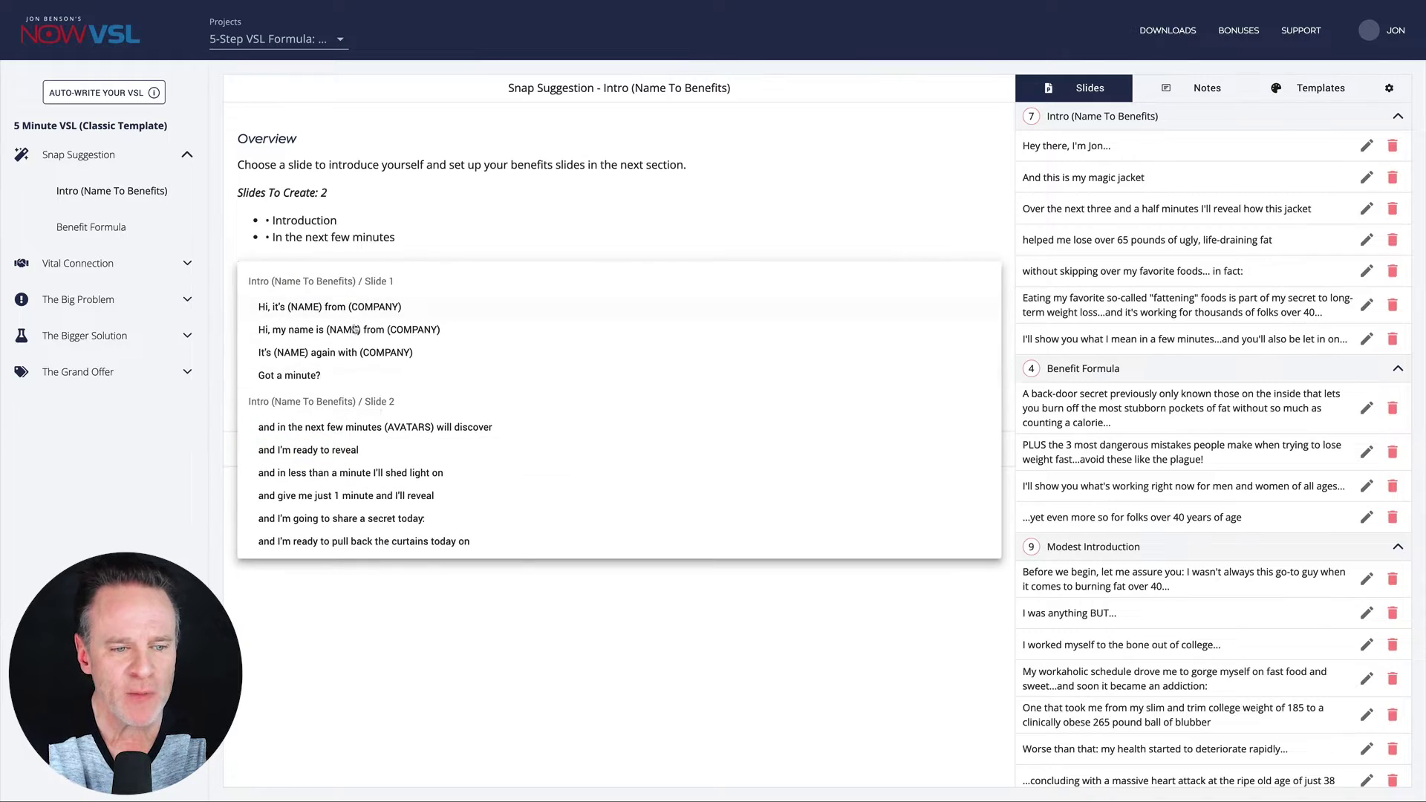
left_click(129, 231)
left_click(115, 229)
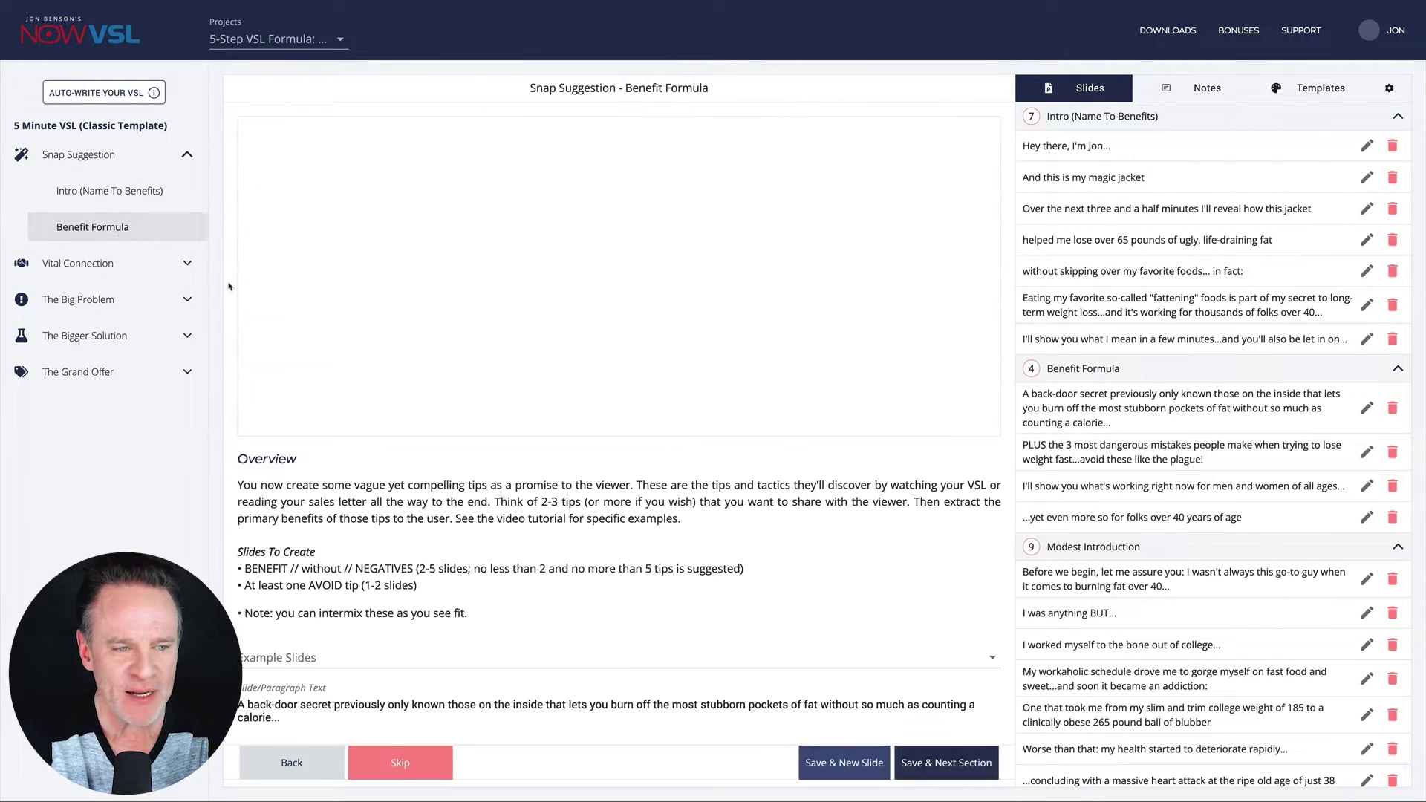
left_click(349, 664)
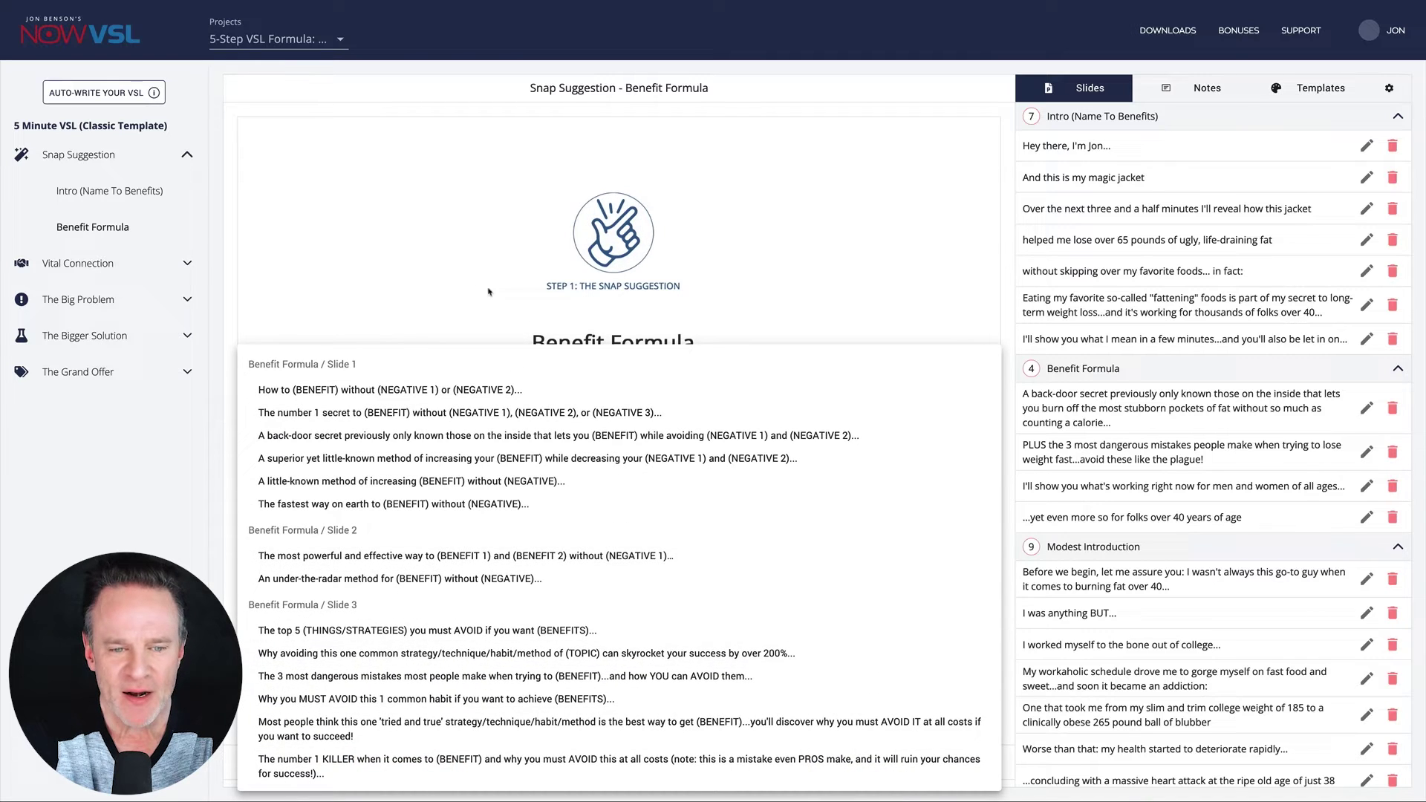
left_click(591, 216)
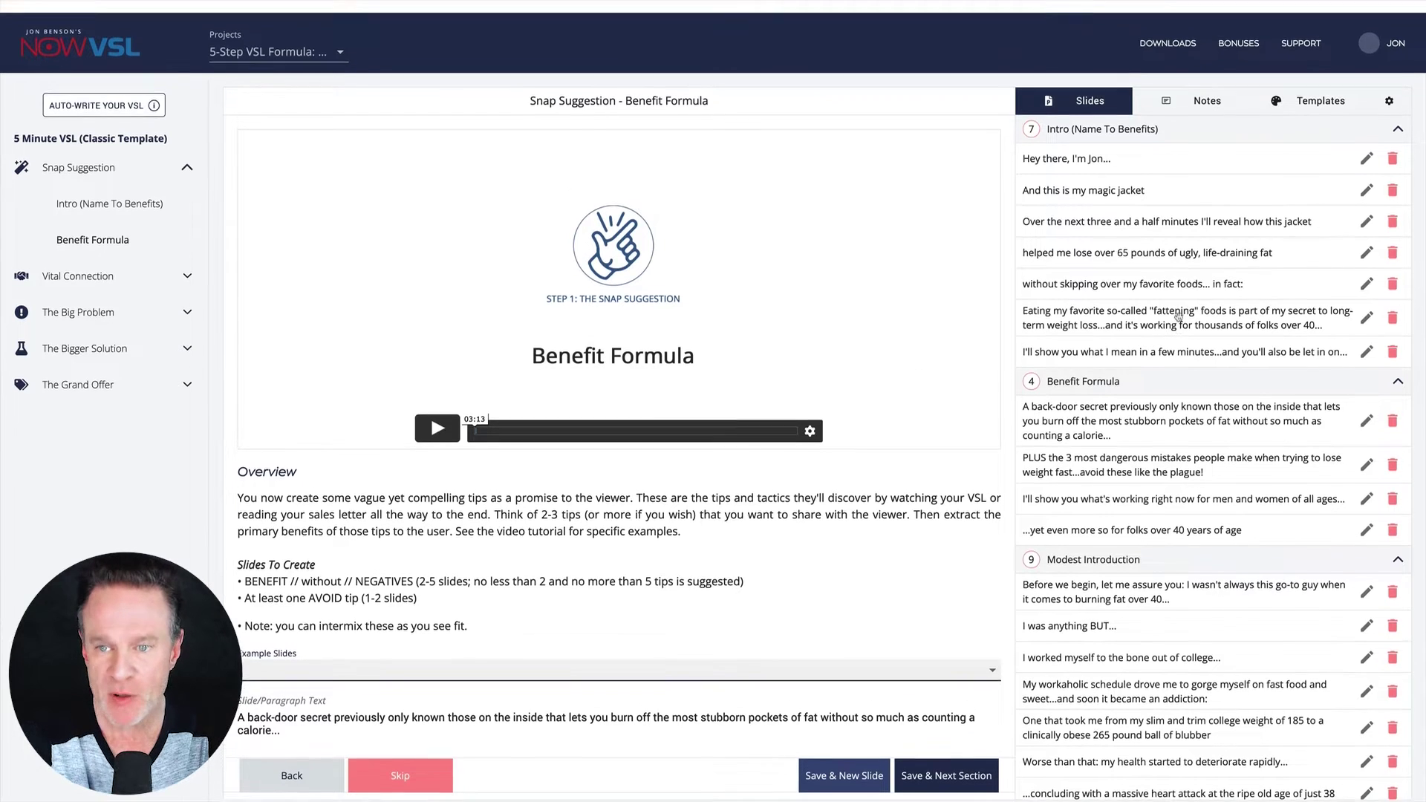
left_click(139, 193)
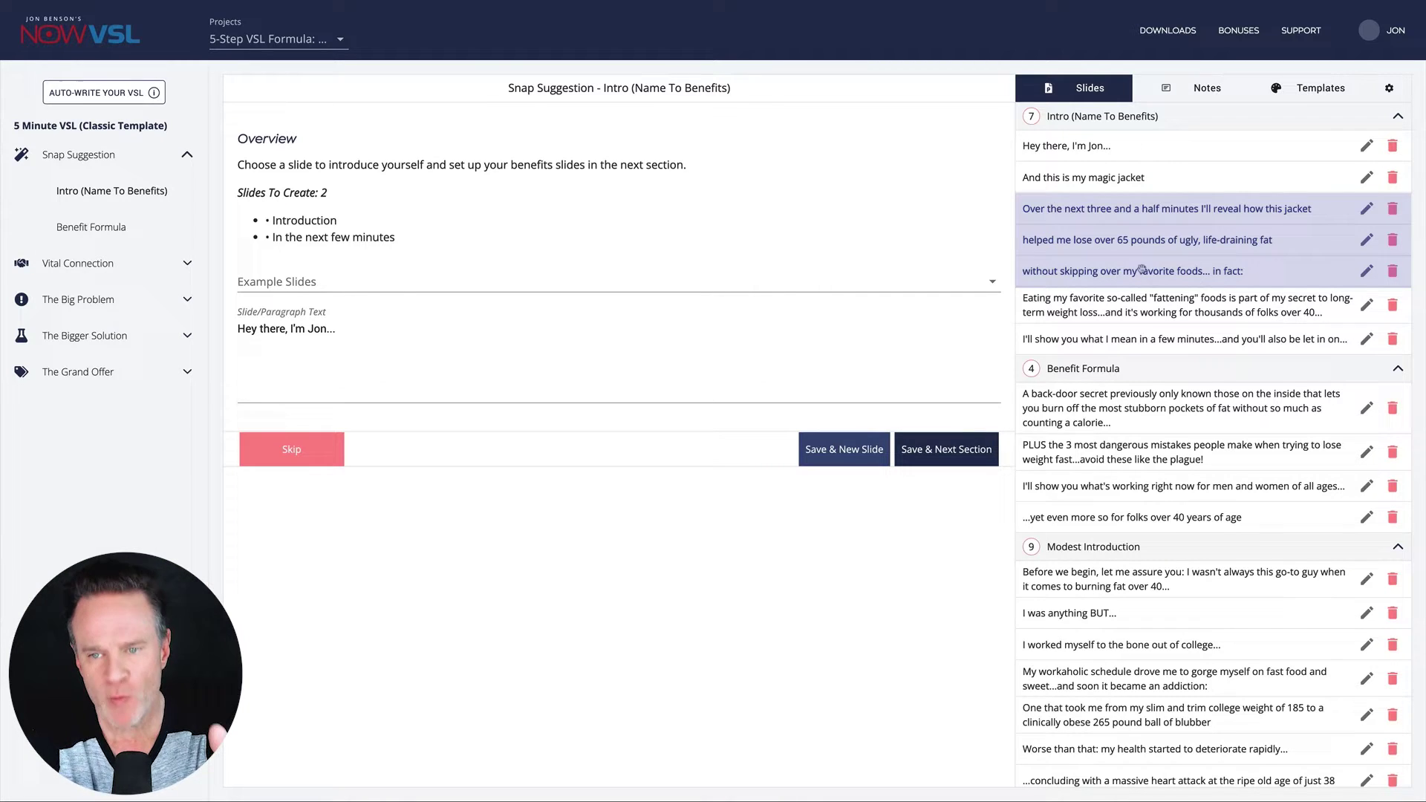
left_click(126, 235)
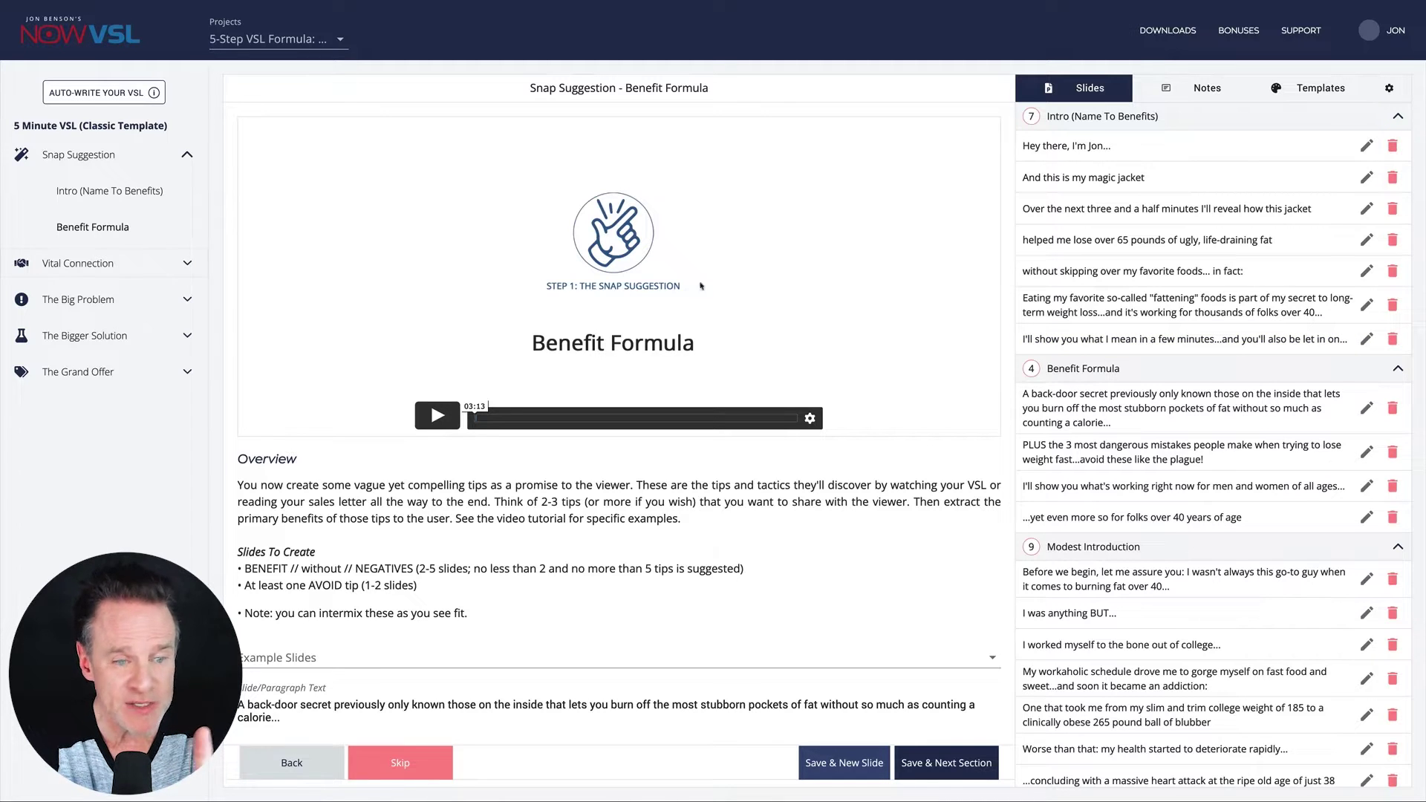
Step: Review the four Benefit Formula slides and their examples, then select the first slide
scroll(1102, 258, "down", 3)
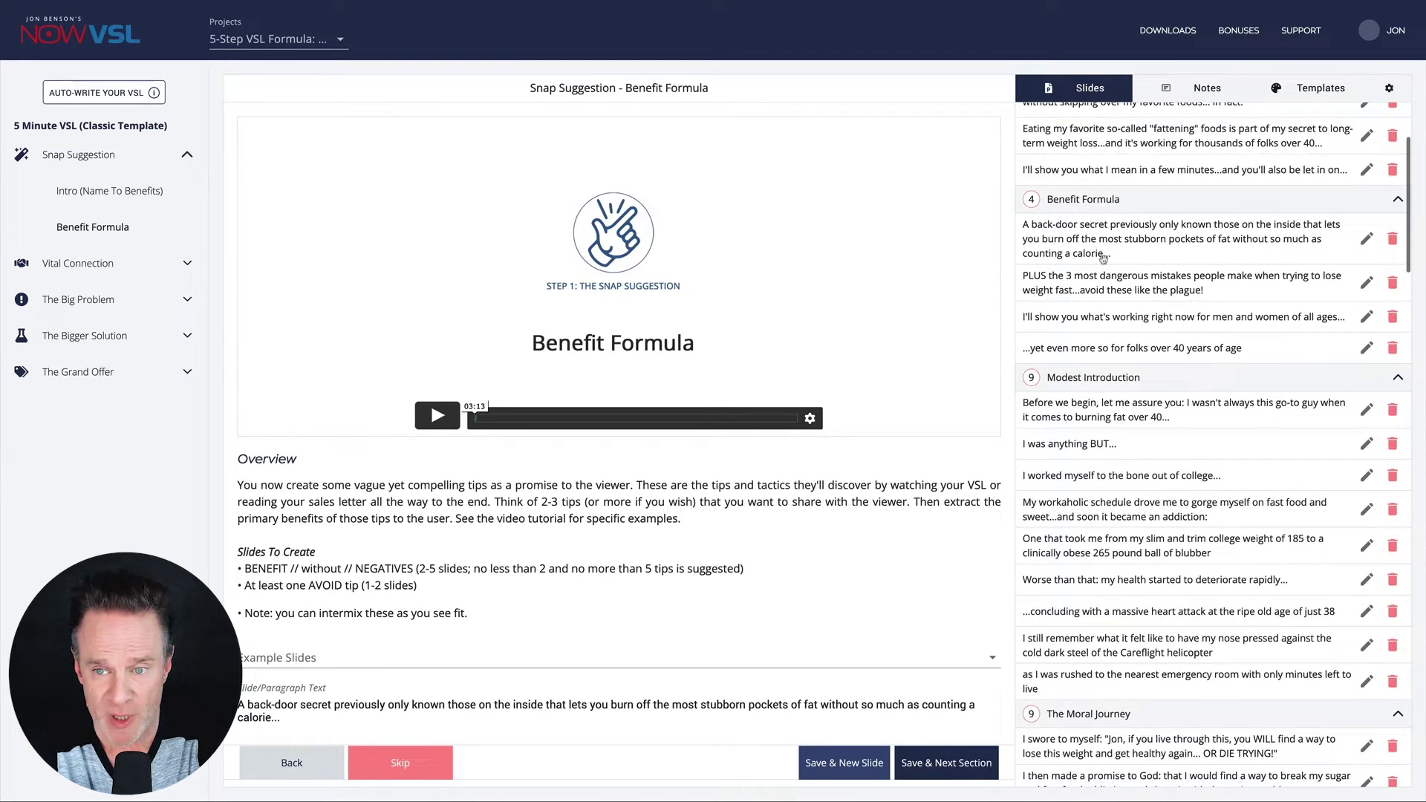
scroll(1103, 257, "up", 3)
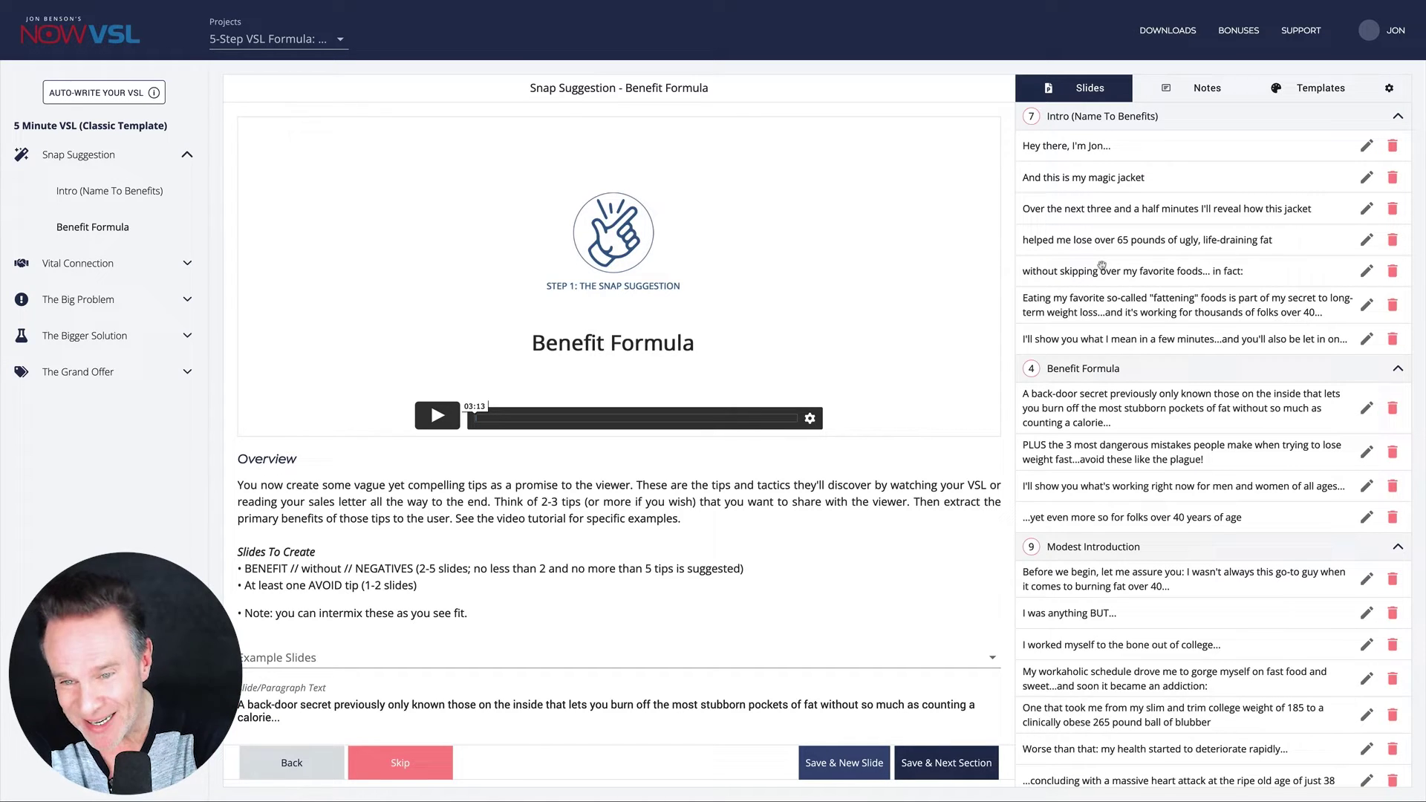
scroll(1102, 265, "down", 2)
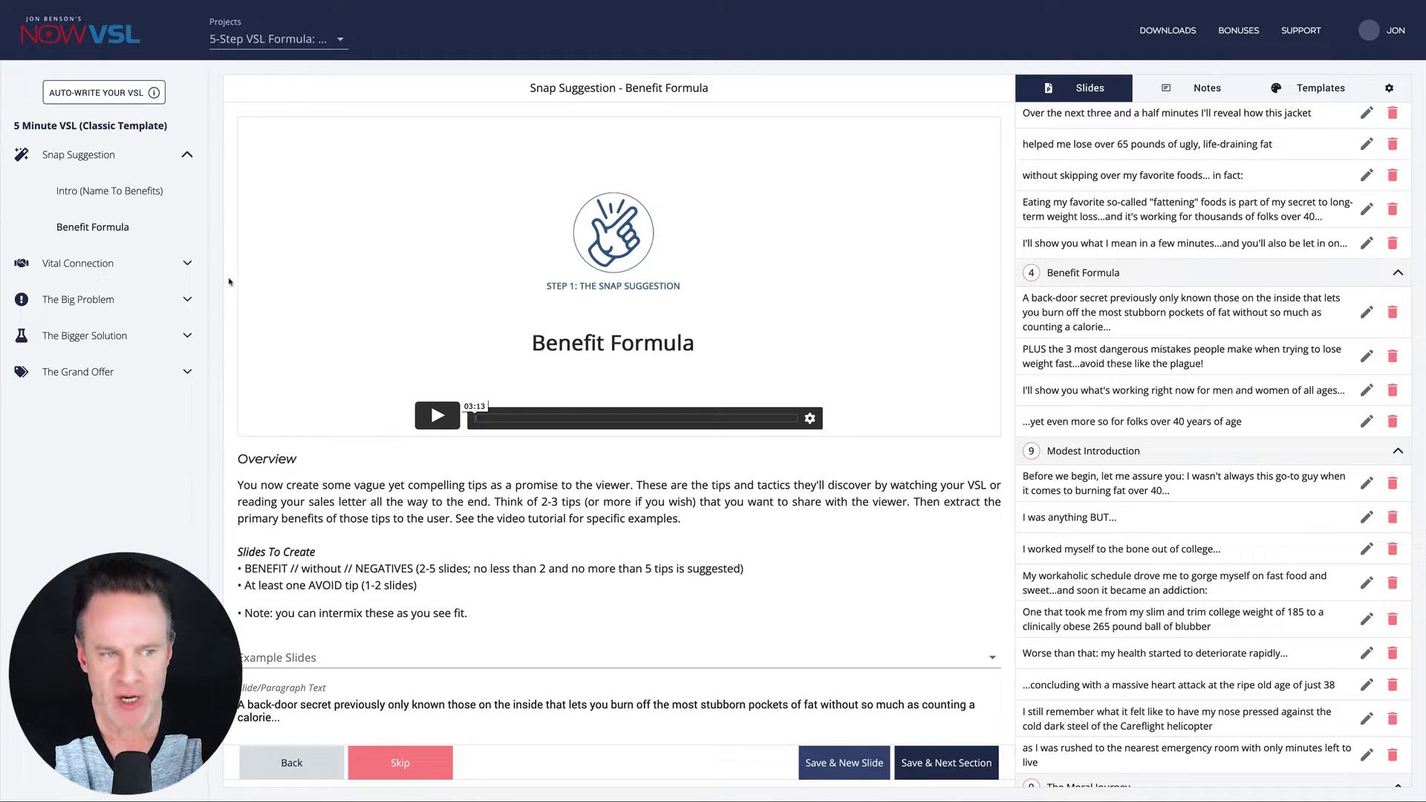
scroll(365, 603, "down", 1)
left_click(365, 603)
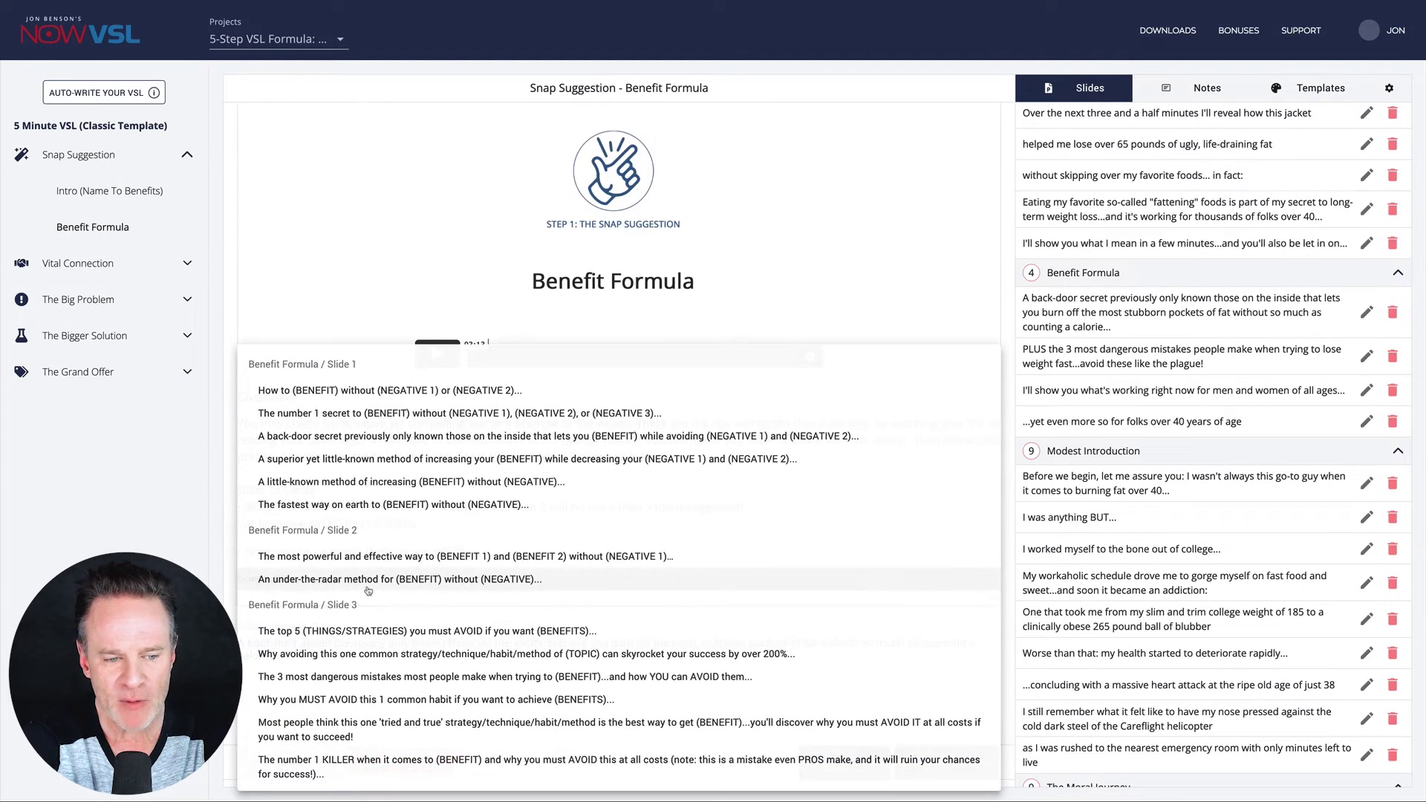
left_click(888, 233)
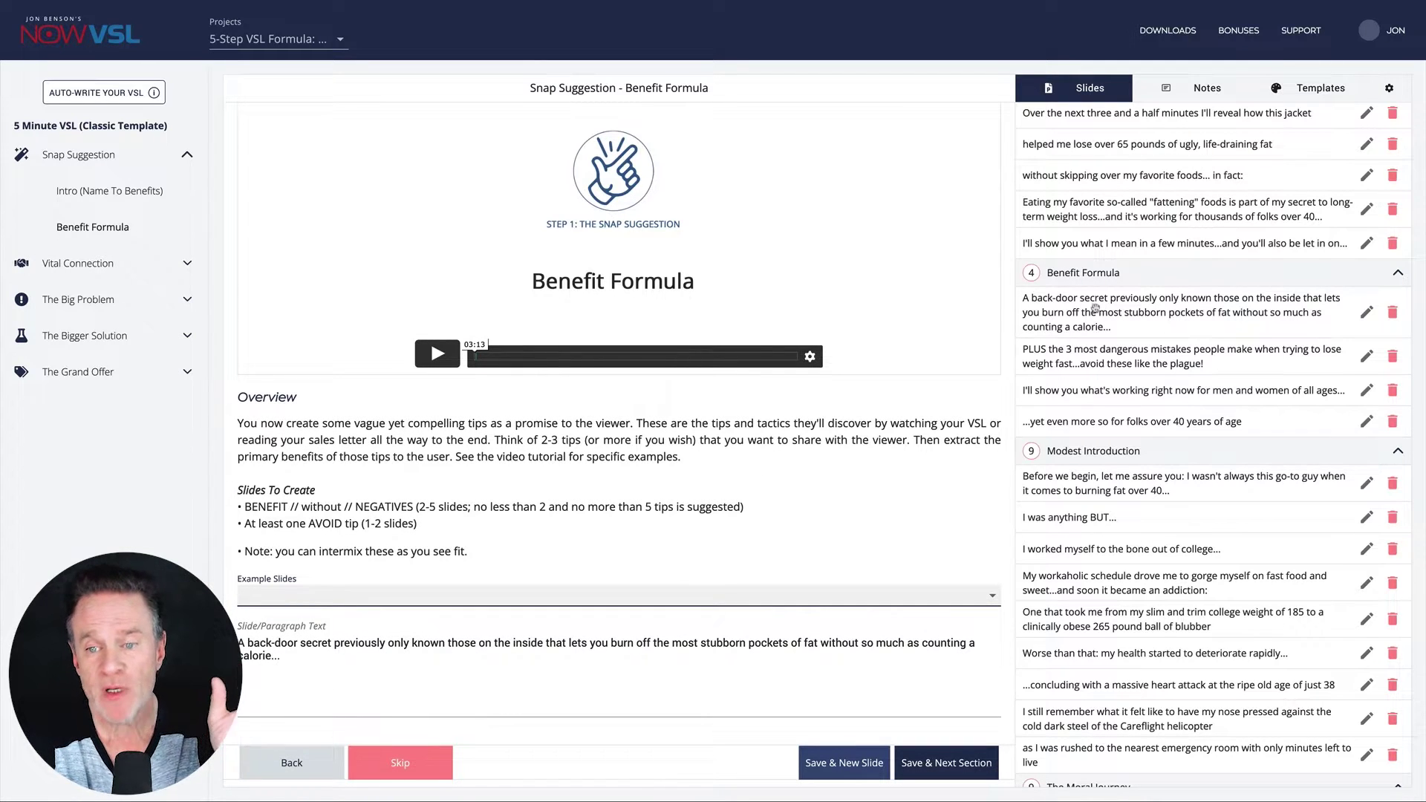
left_click(1094, 308)
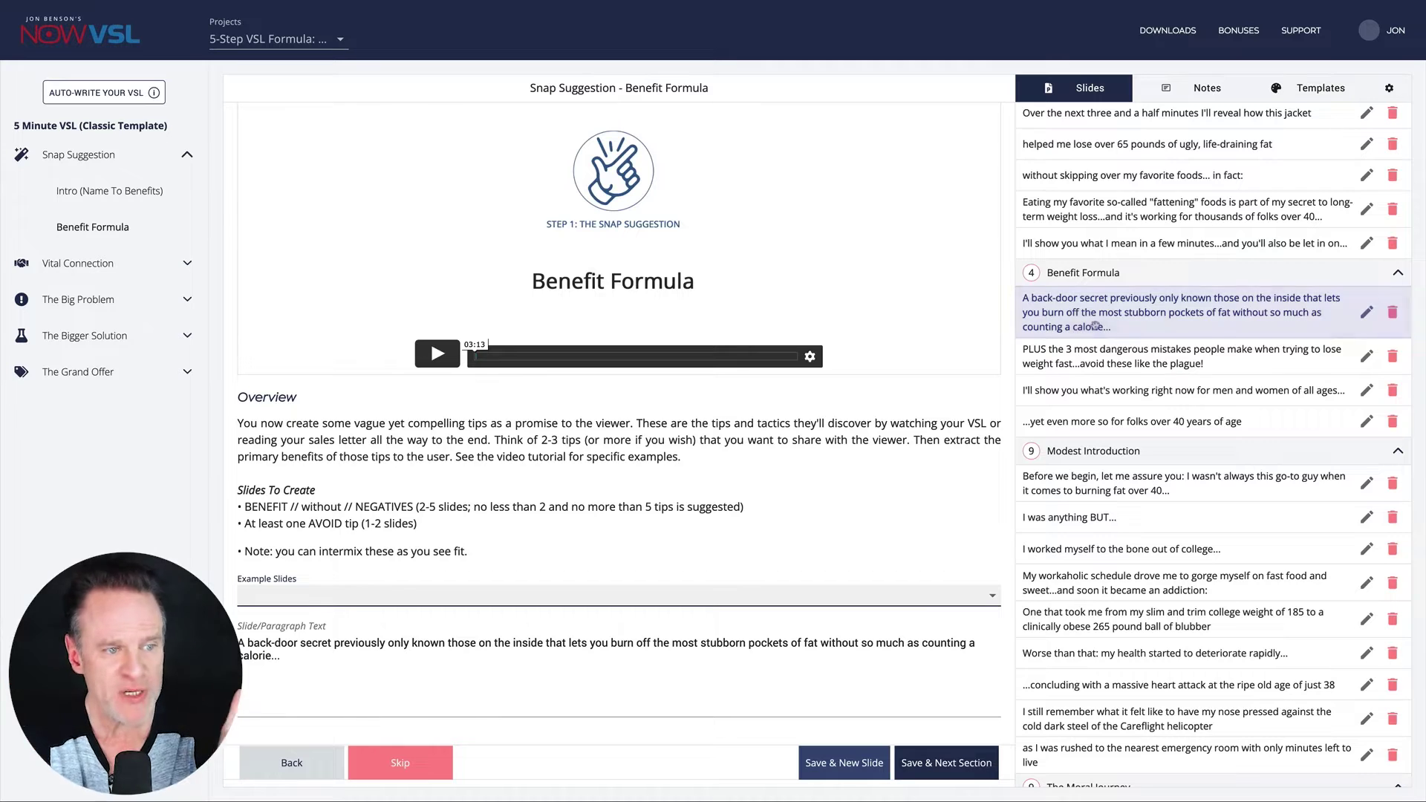
Step: Expand Vital Connection, open Modest Introduction, and read through its 'Before we begin…' slides
left_click(102, 268)
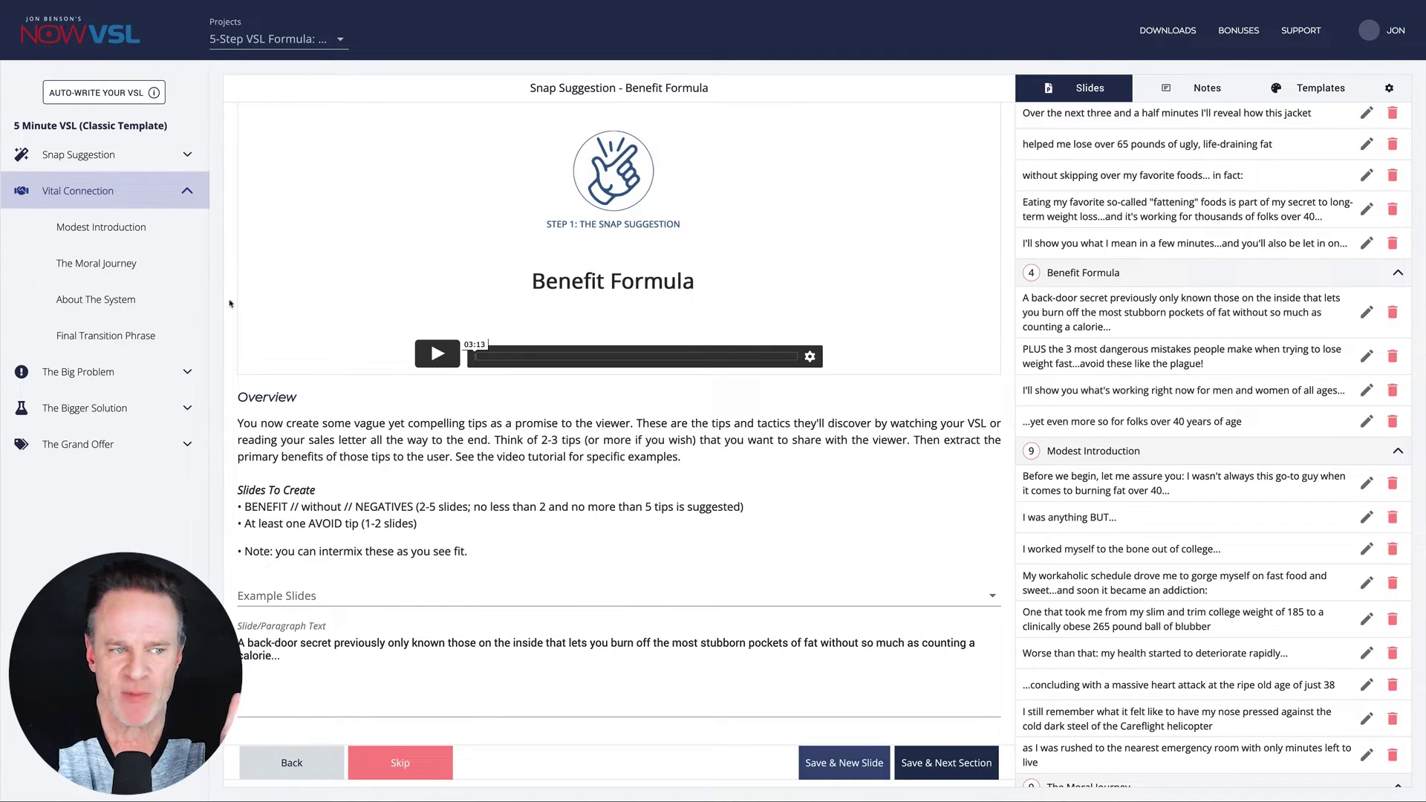
left_click(128, 230)
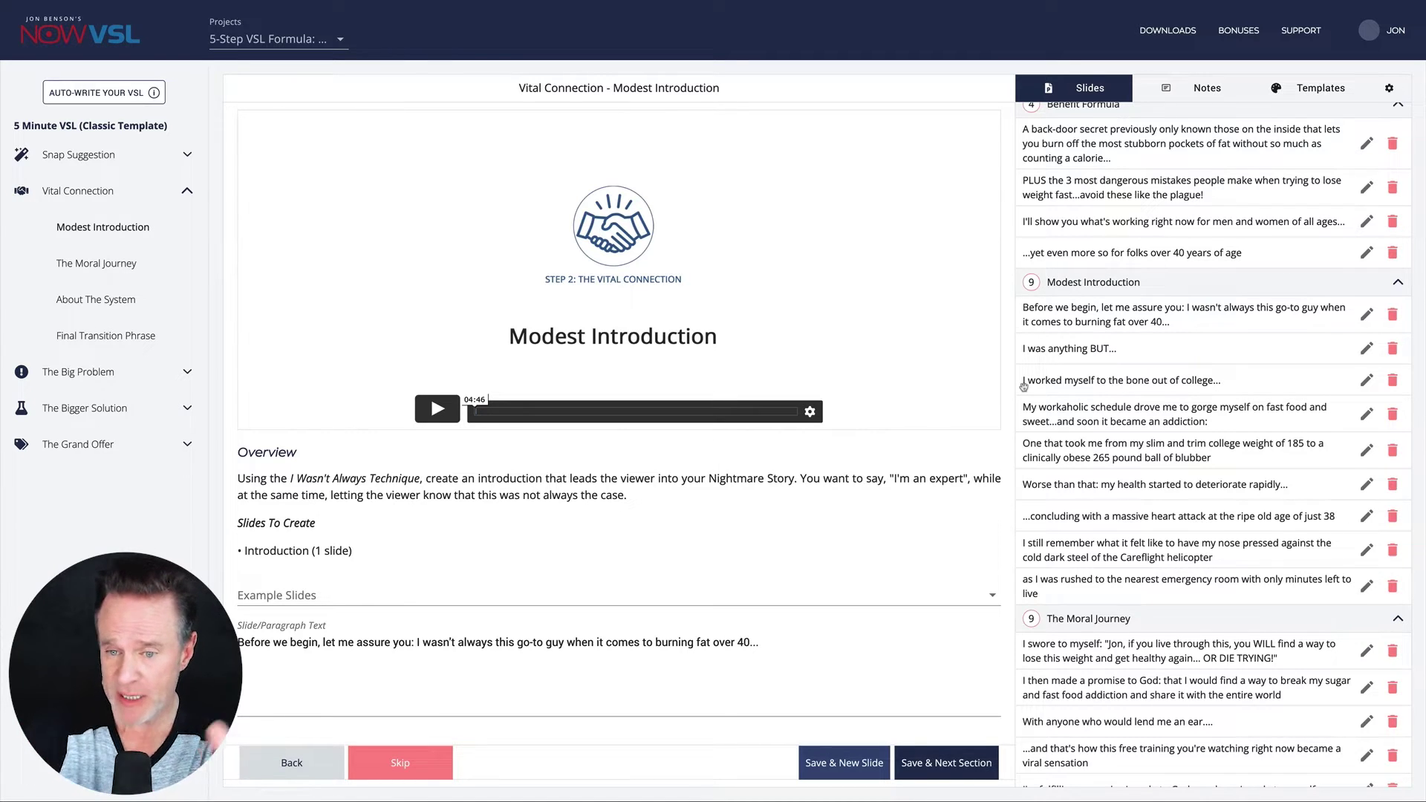
scroll(1141, 387, "down", 1)
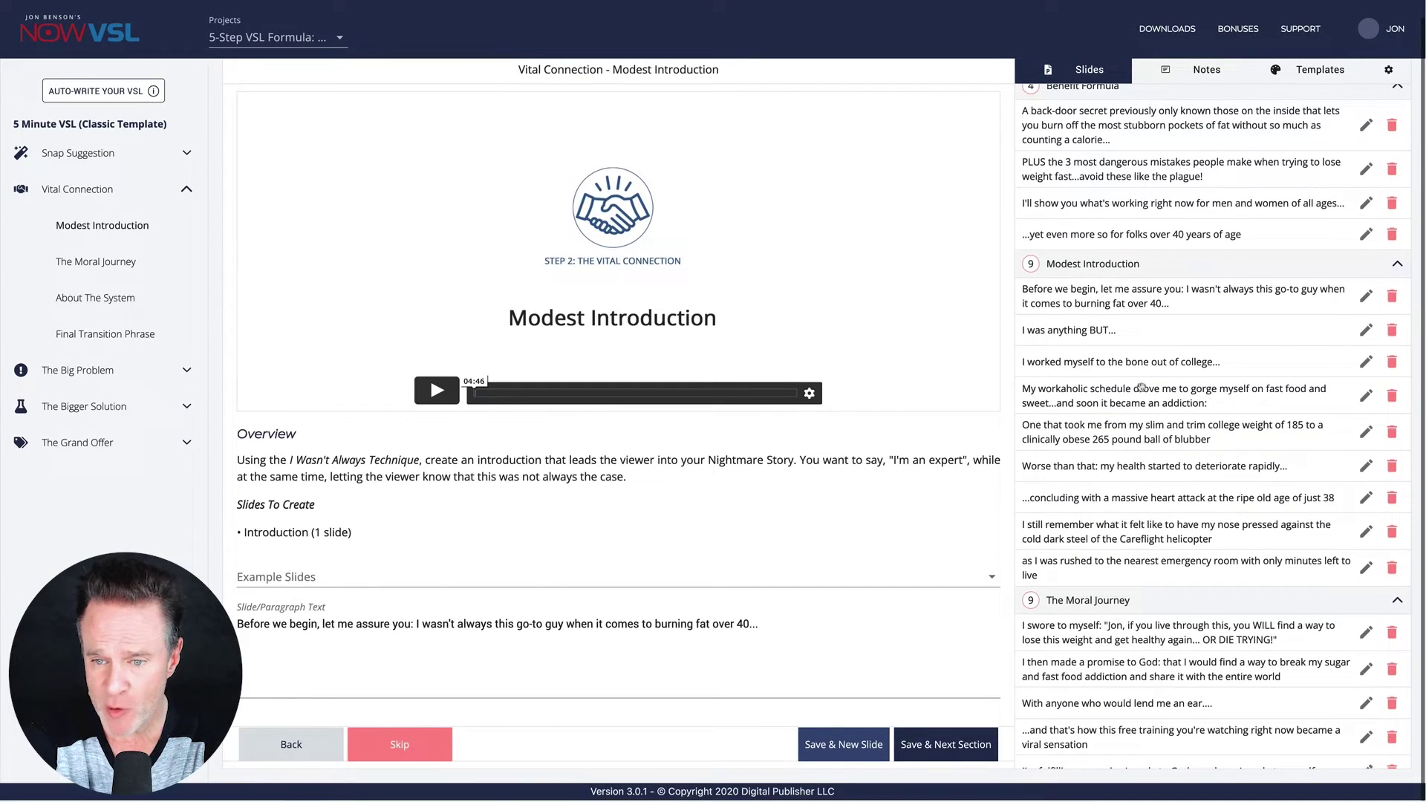
scroll(1142, 387, "up", 3)
scroll(1189, 416, "down", 1)
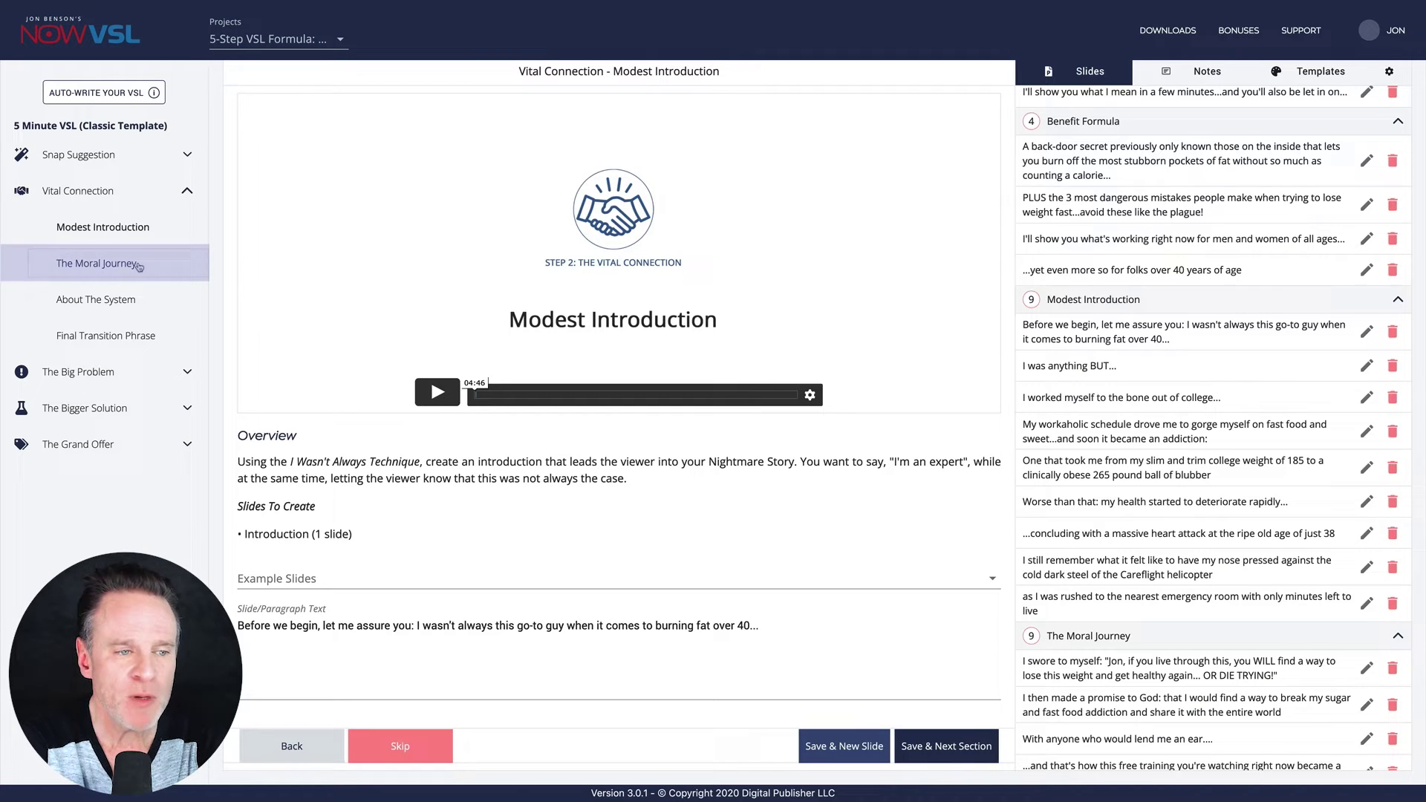
Step: Review The Moral Journey step, then move on to About The System
left_click(139, 267)
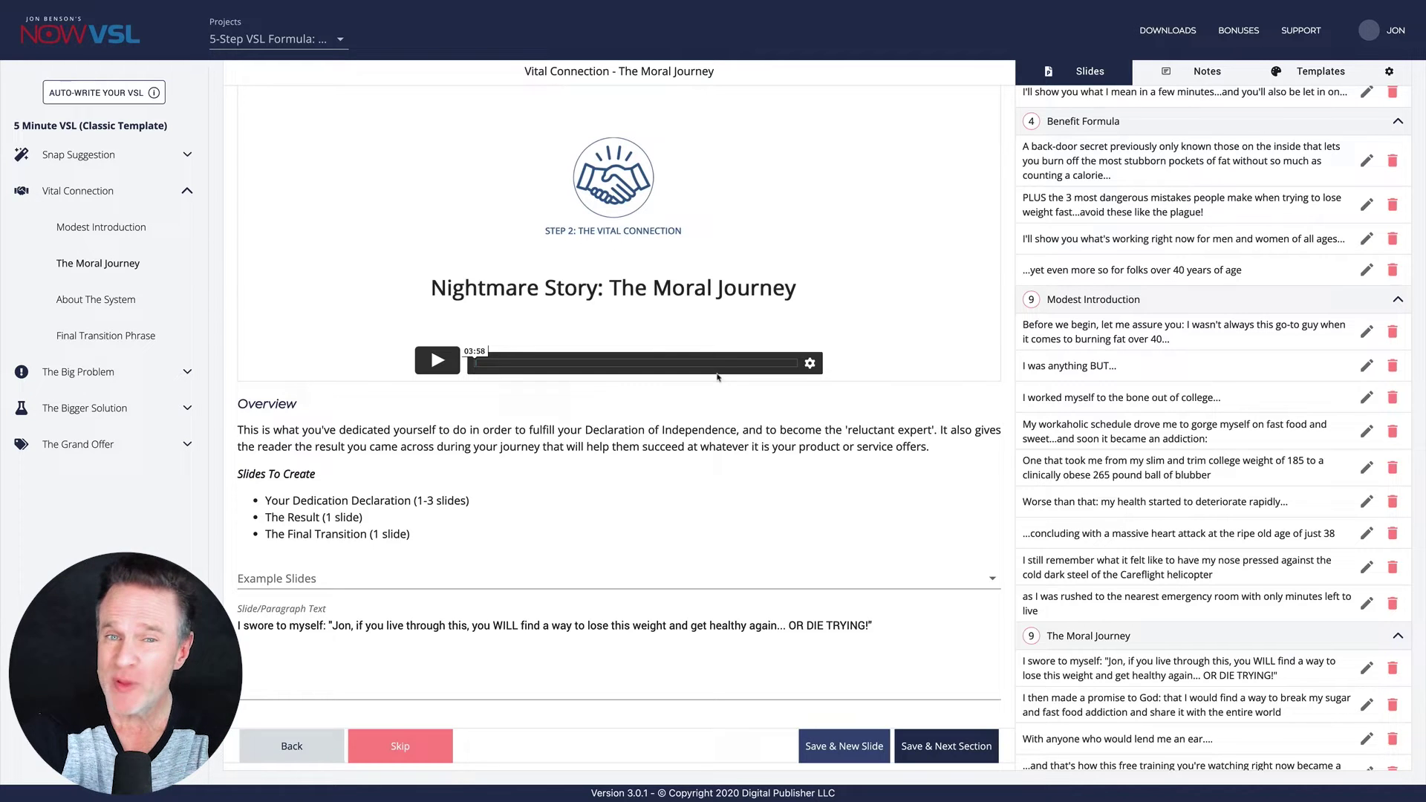
left_click(112, 299)
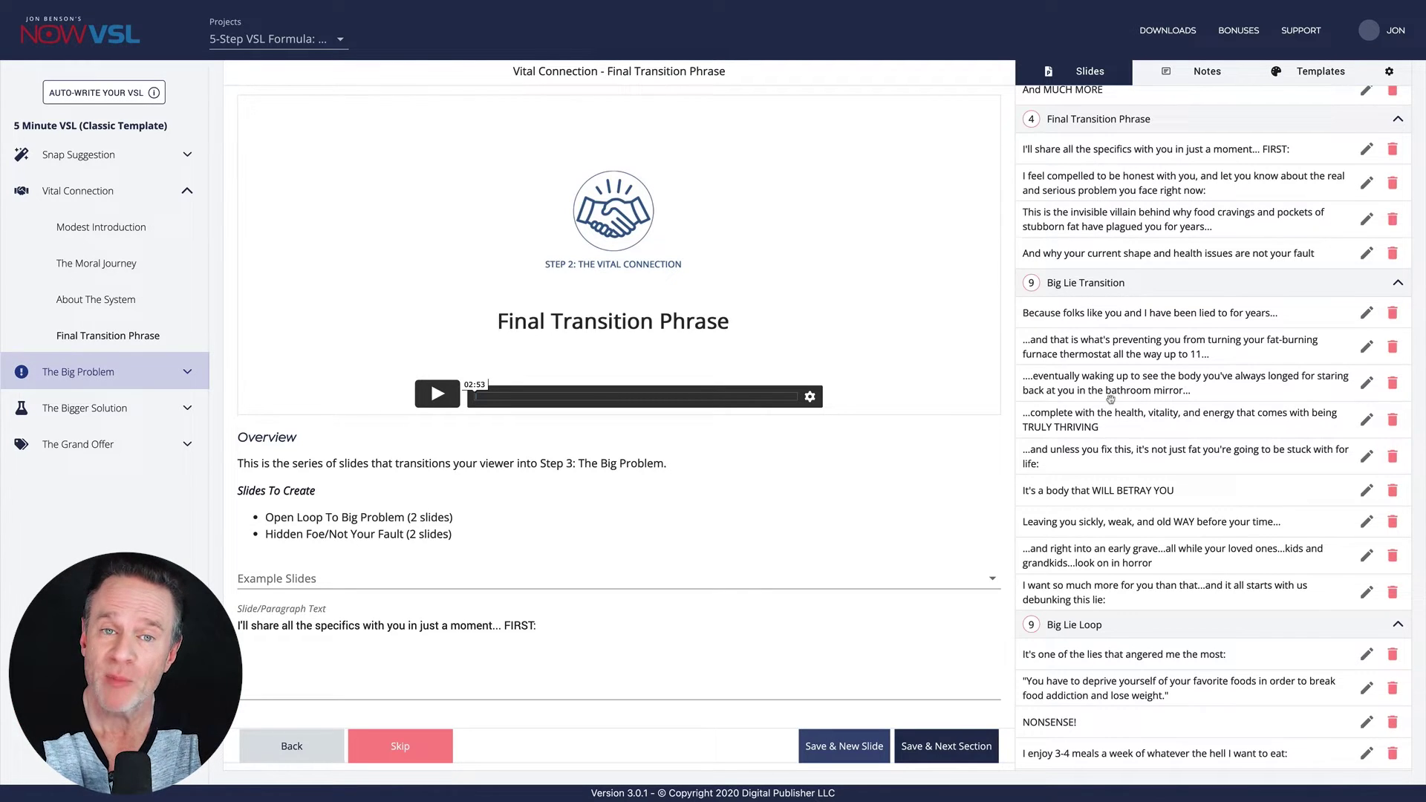
Step: Expand The Big Problem and scroll through the Big Lie Transition slides
left_click(116, 372)
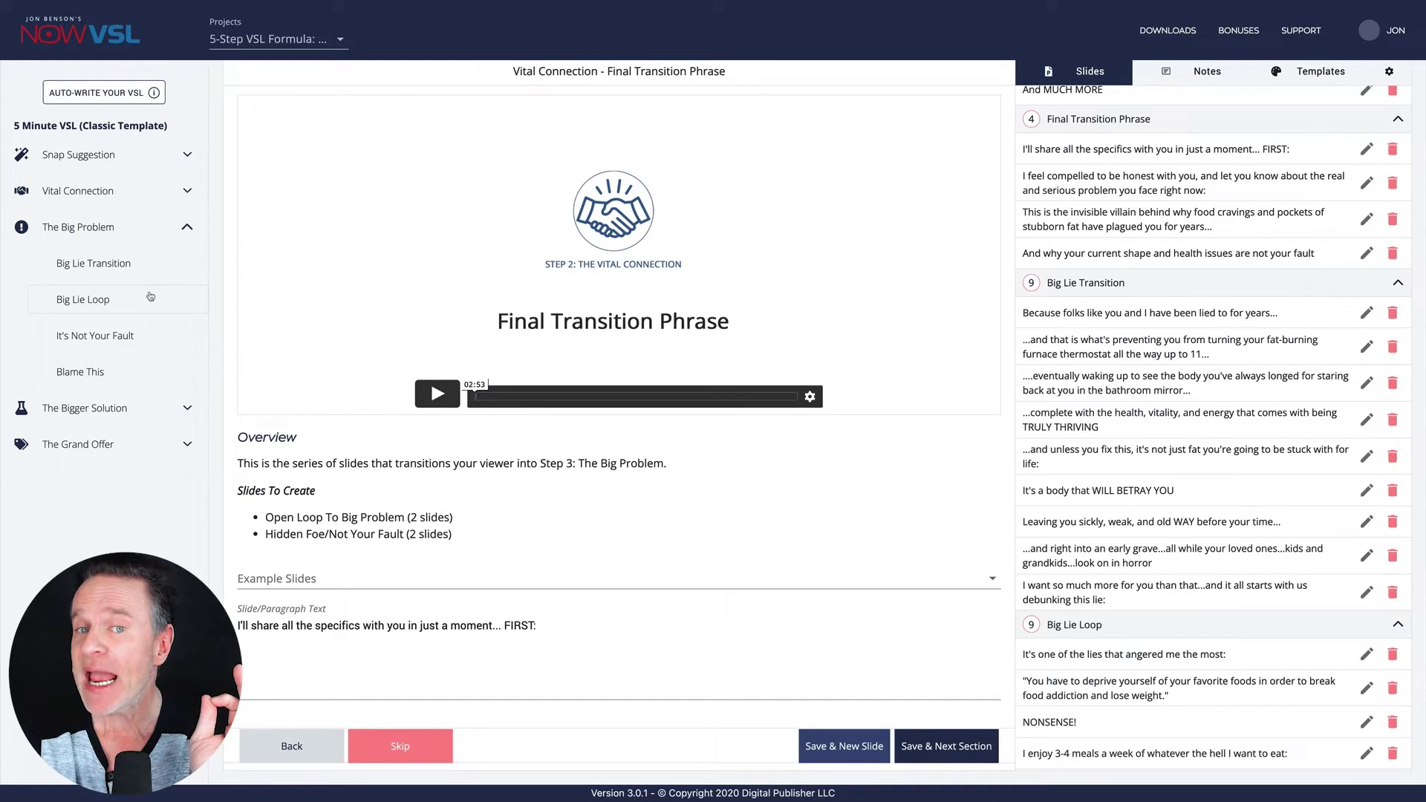
left_click(145, 266)
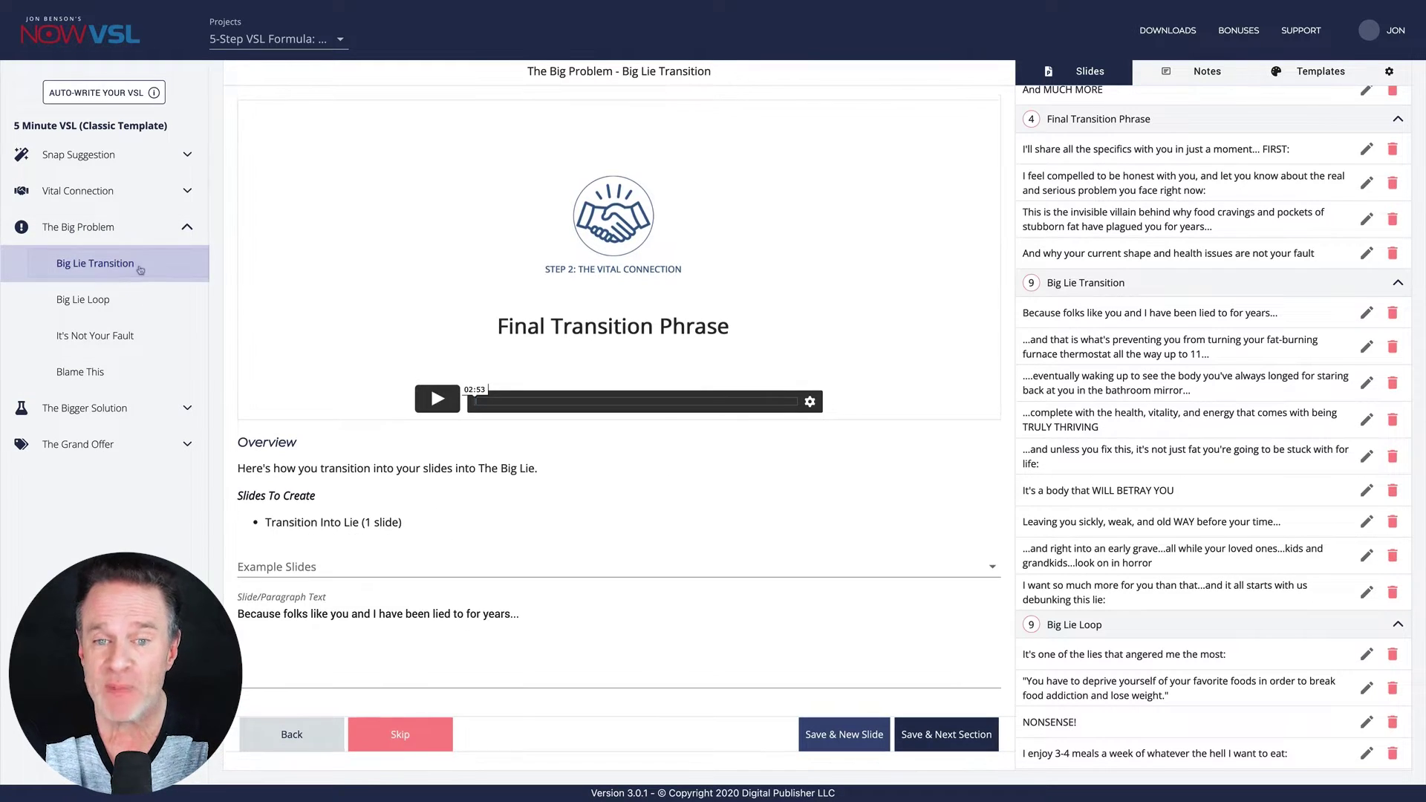
scroll(1125, 409, "down", 3)
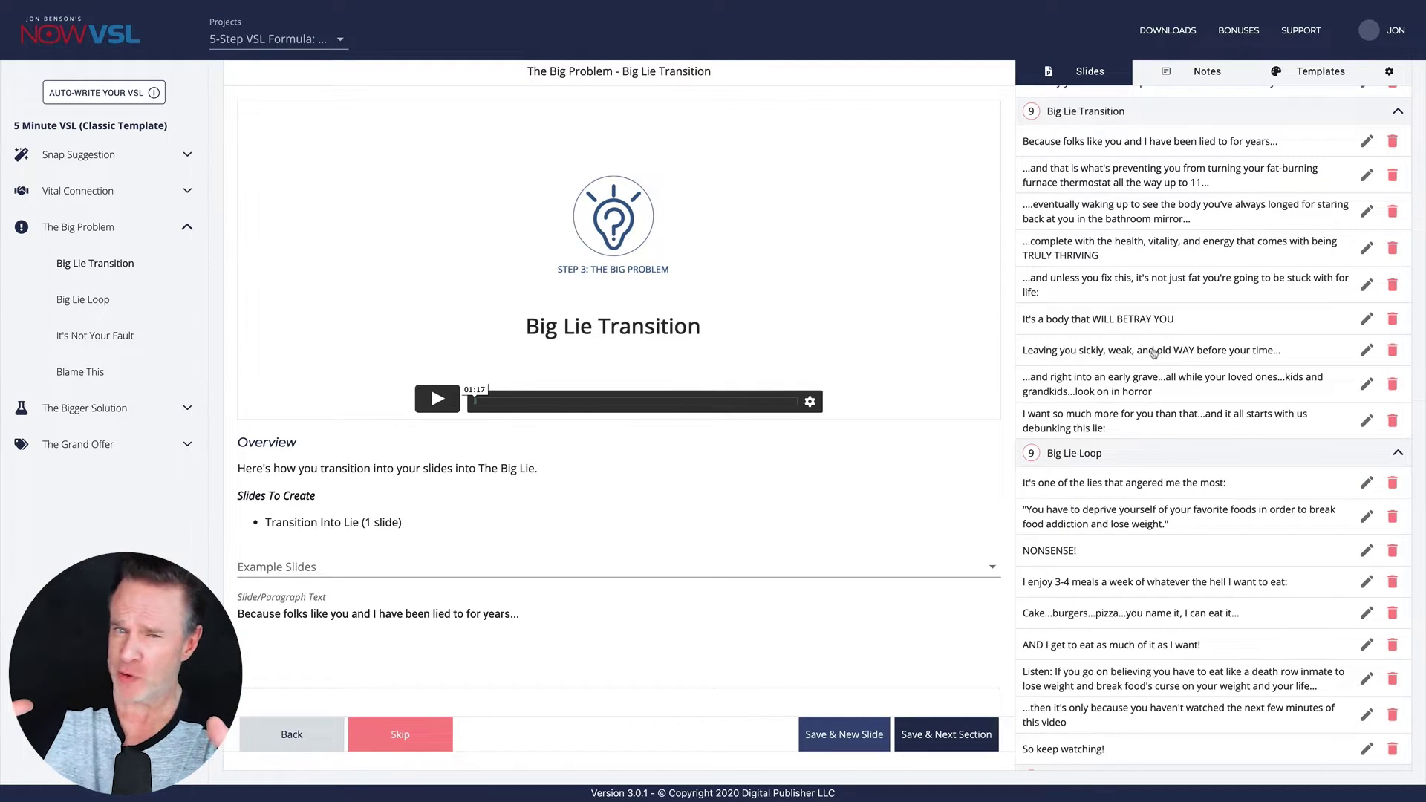
scroll(1153, 354, "down", 3)
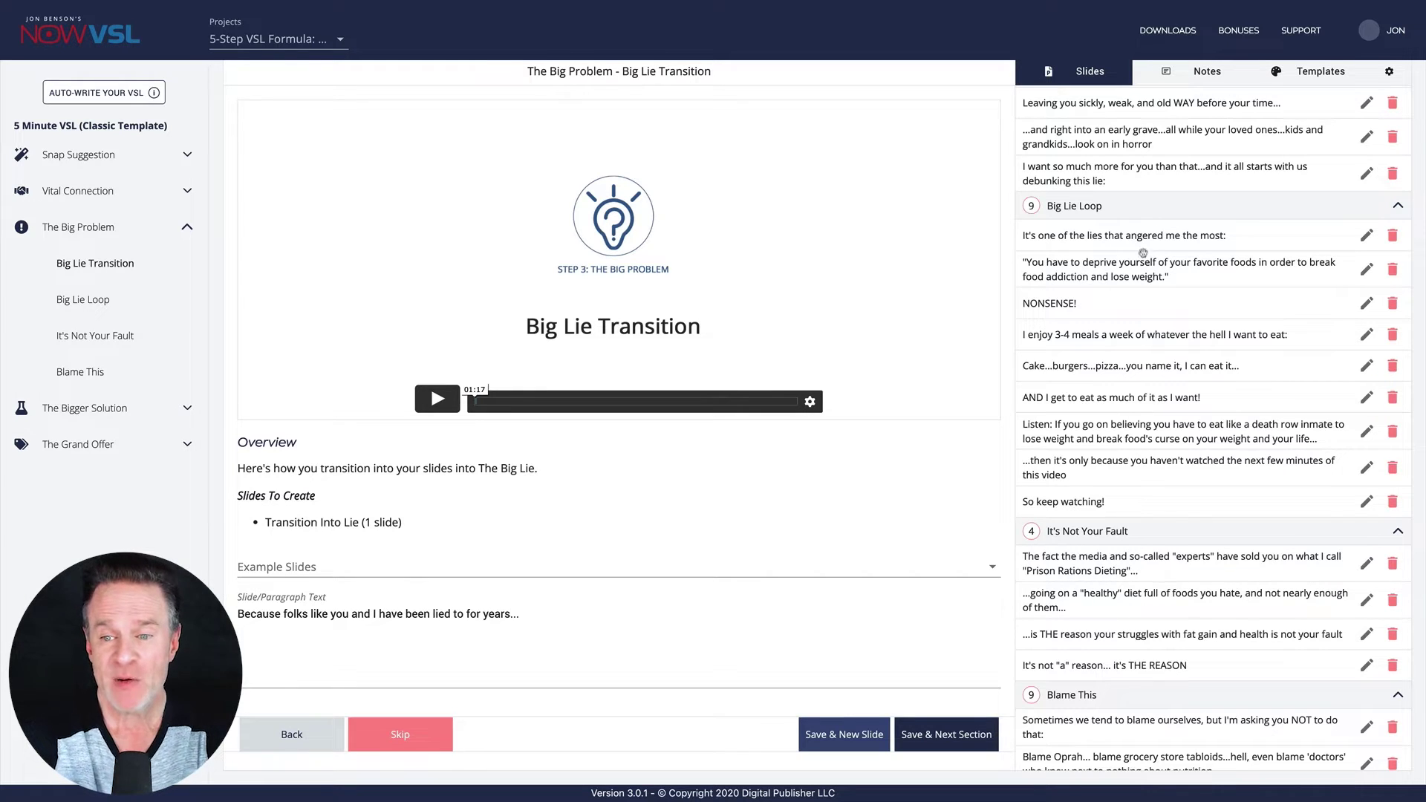
scroll(1208, 297, "down", 1)
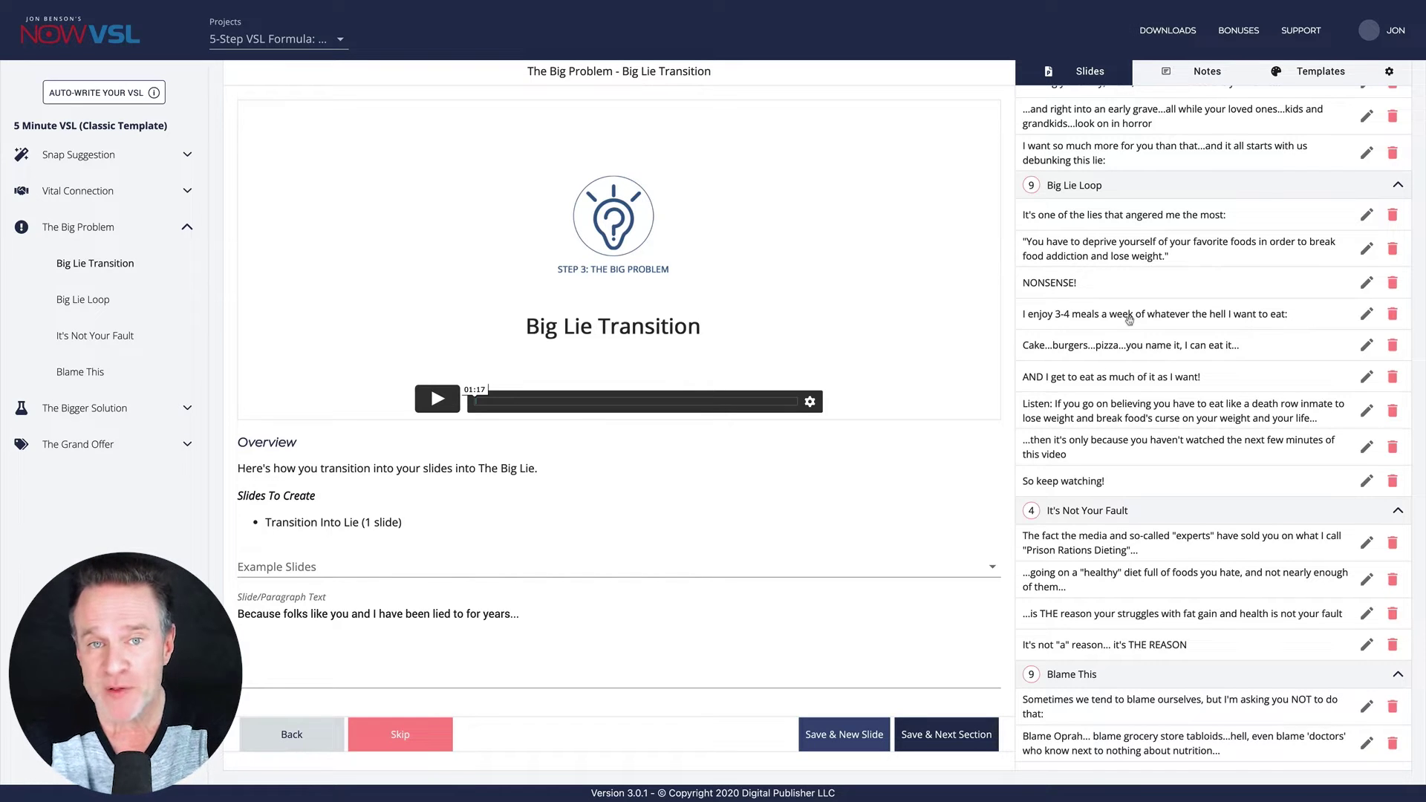
scroll(1129, 320, "down", 1)
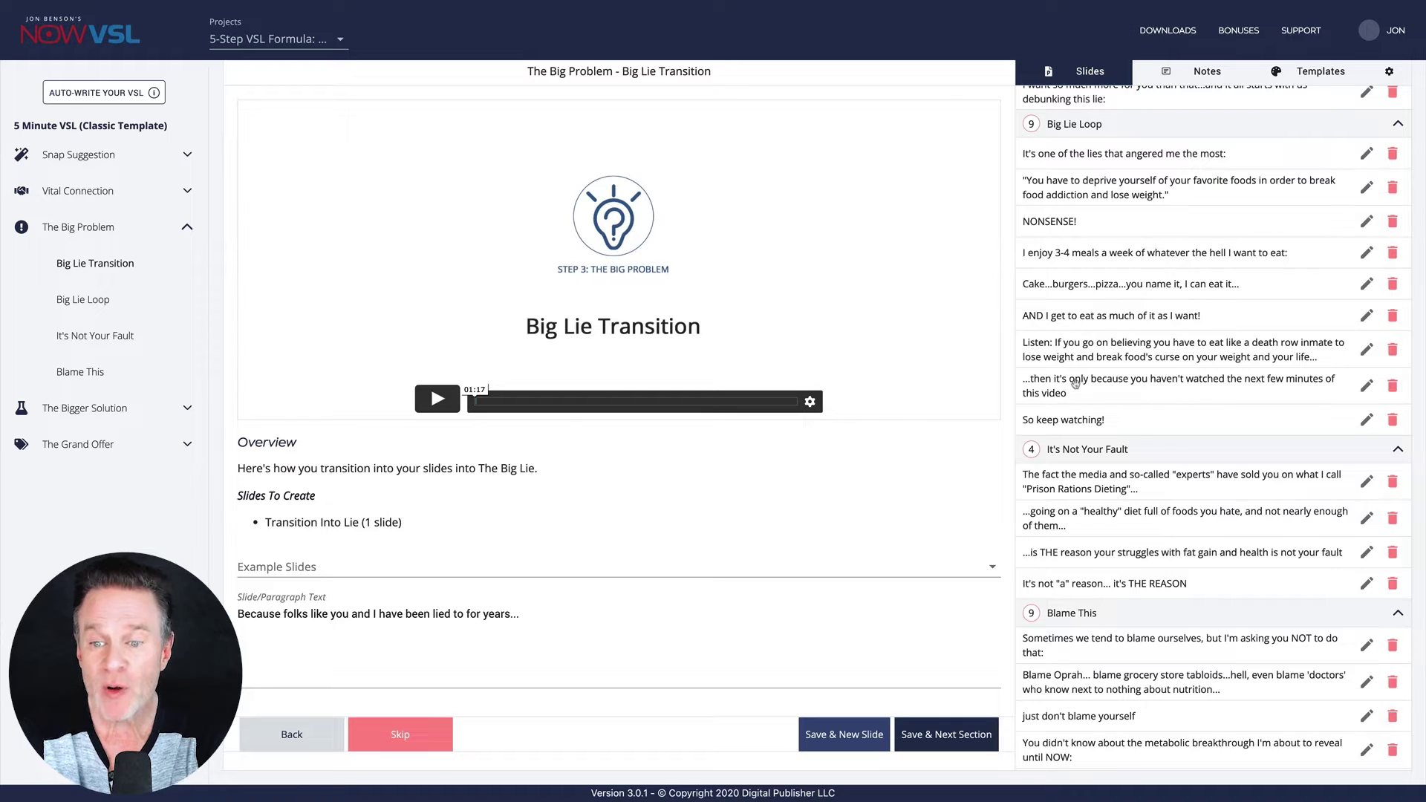
scroll(1122, 355, "down", 1)
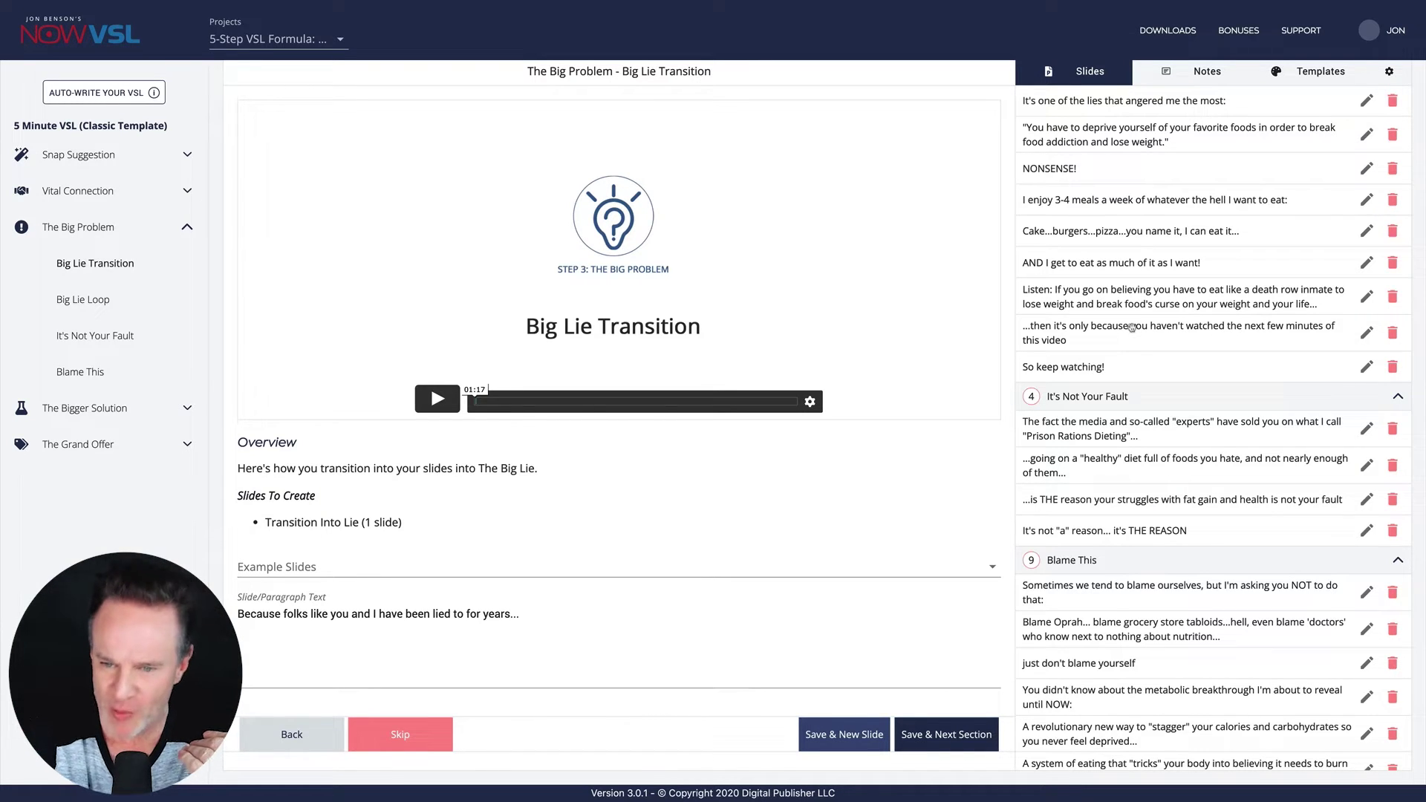
scroll(1122, 364, "down", 1)
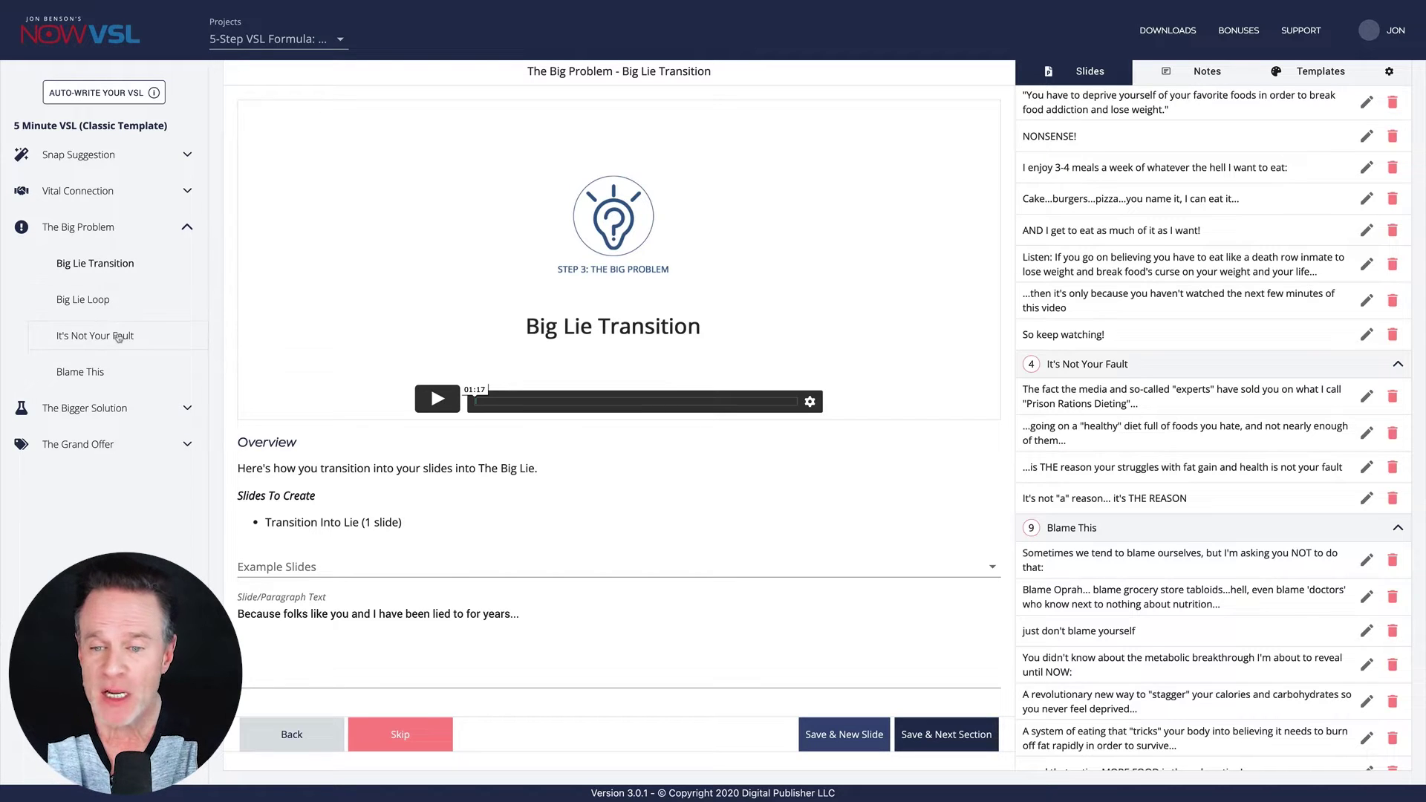
left_click(119, 339)
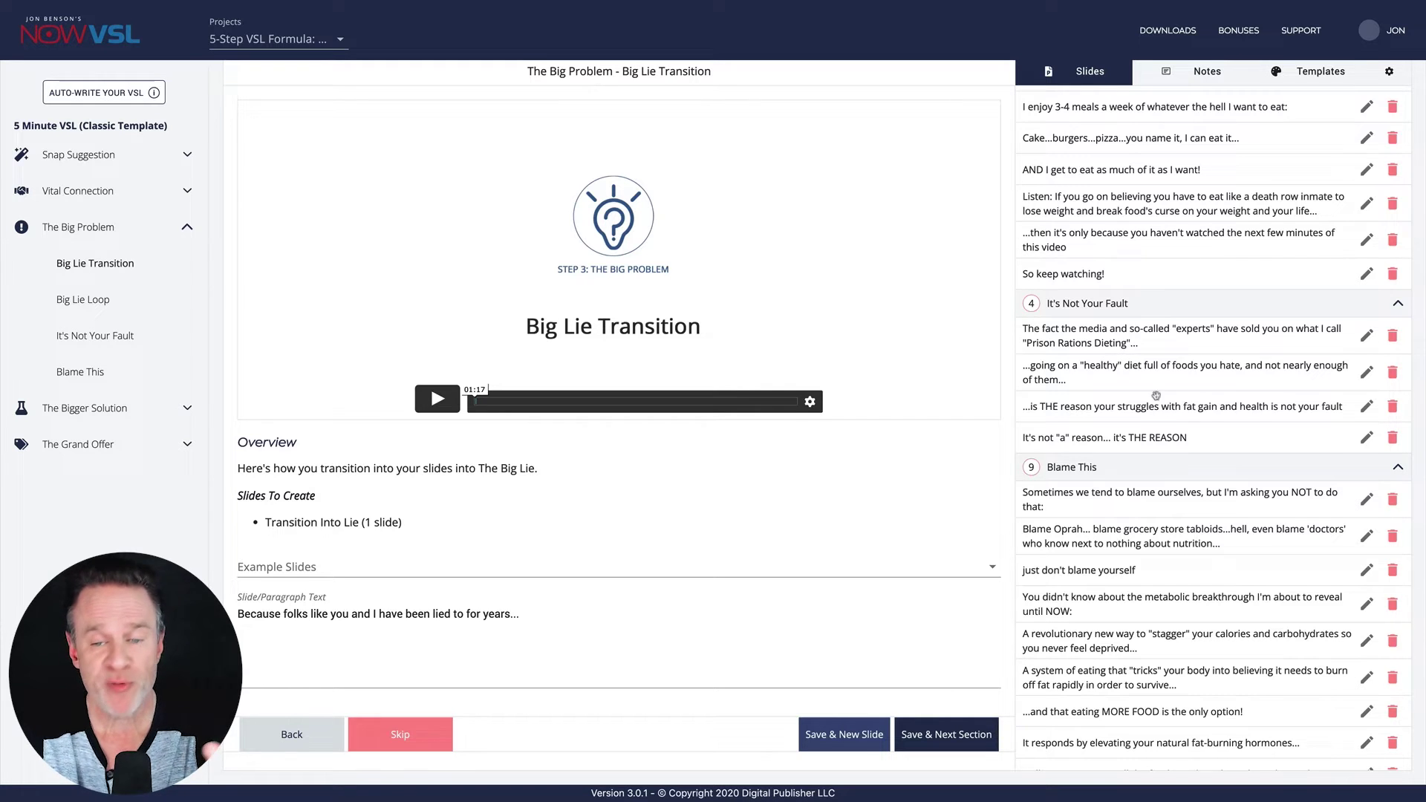
scroll(1172, 378, "down", 2)
scroll(1172, 379, "down", 3)
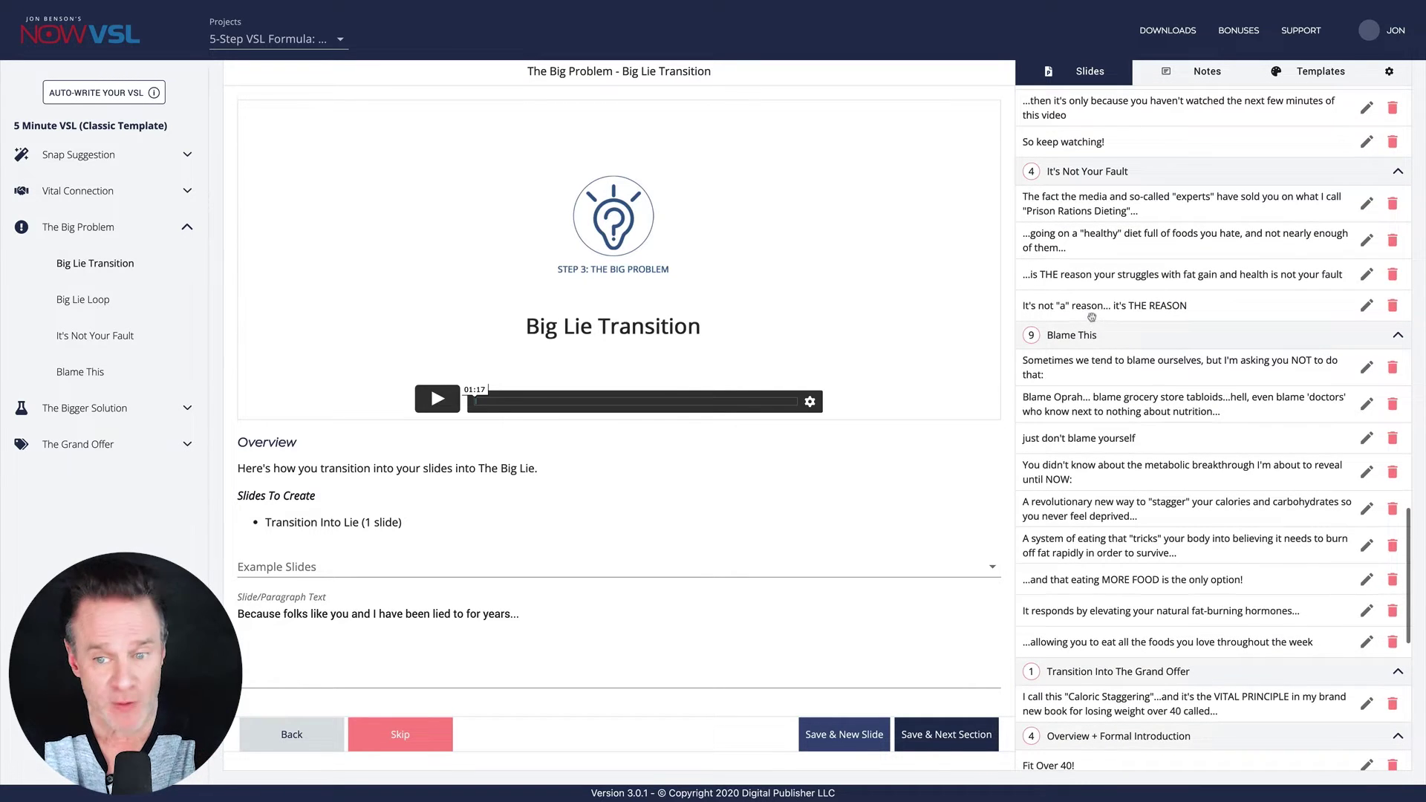
scroll(1198, 374, "down", 3)
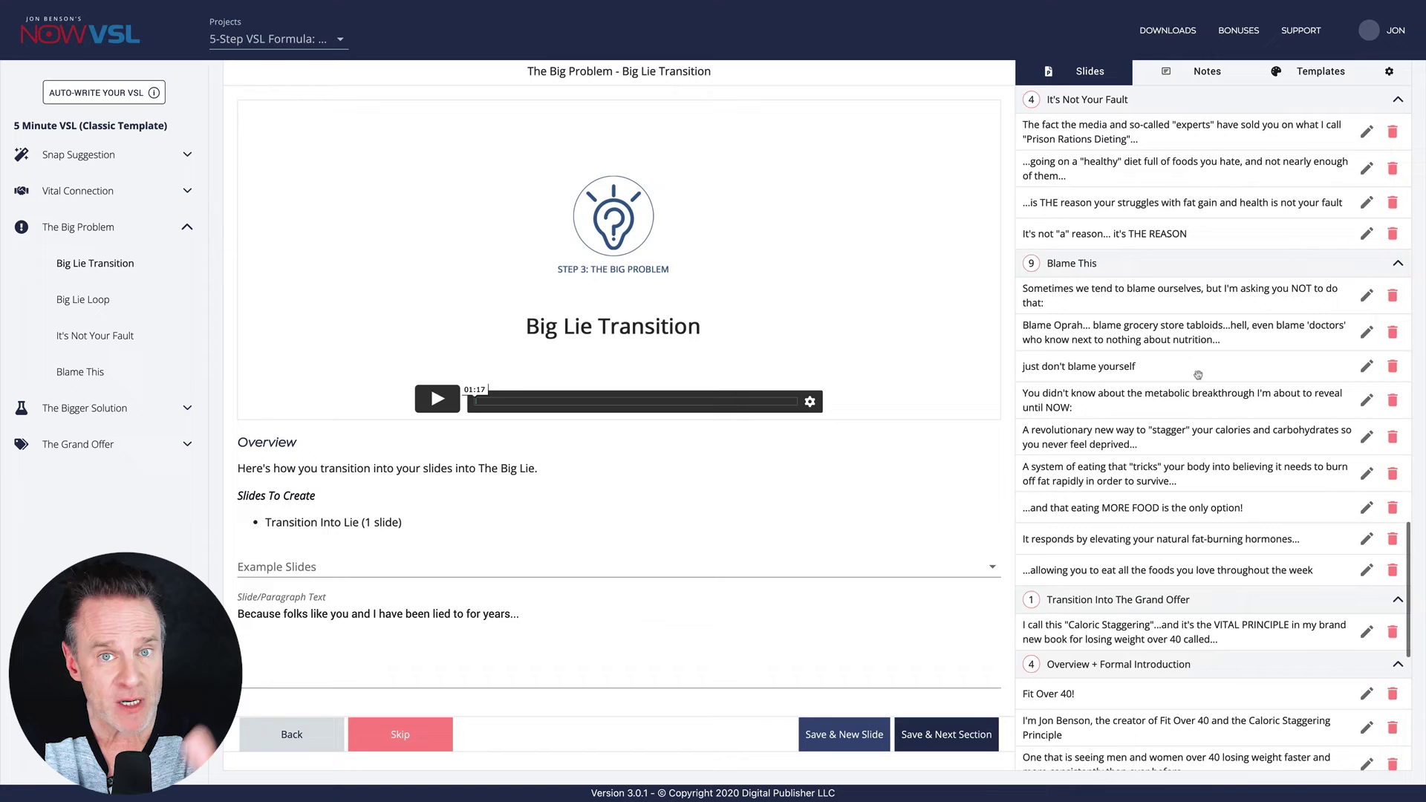
scroll(1197, 374, "down", 1)
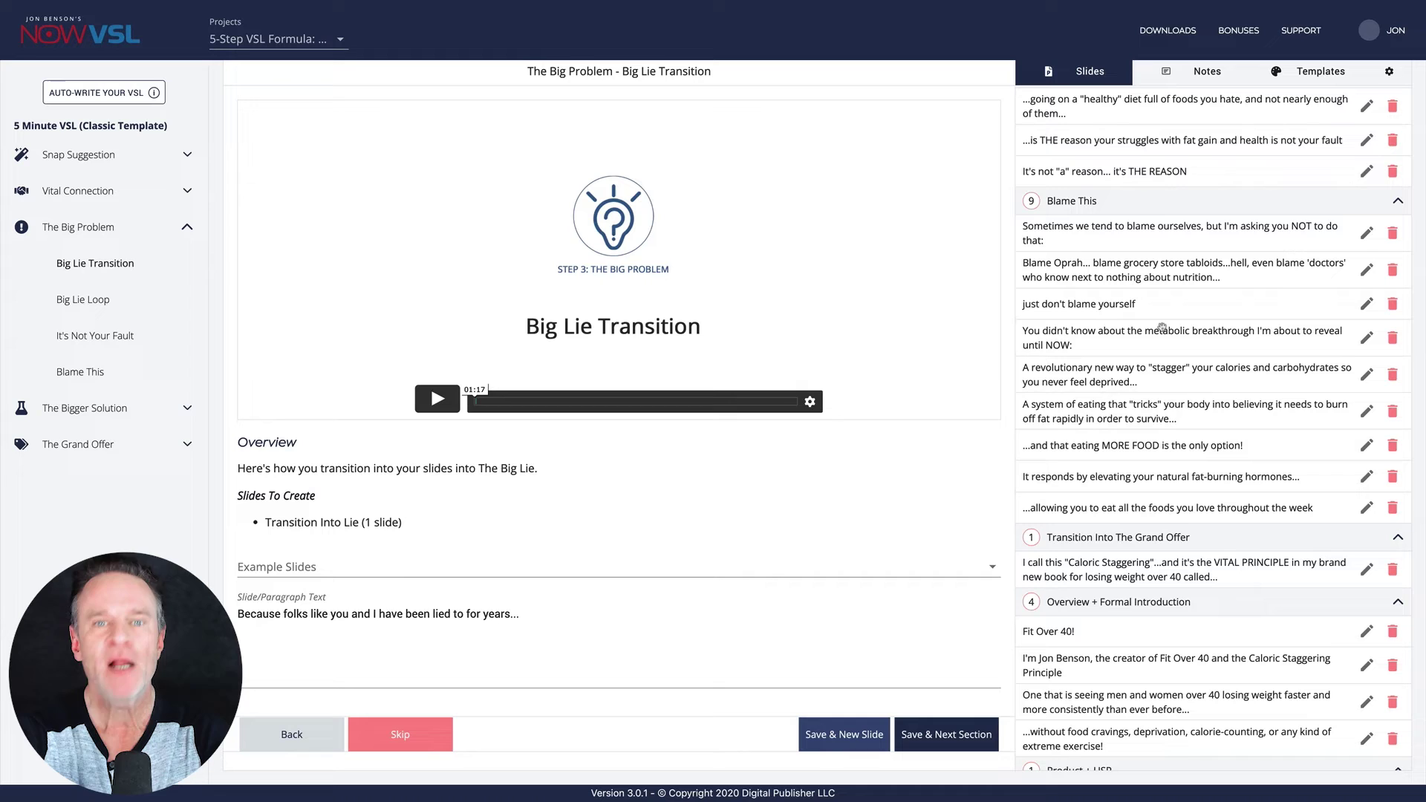
scroll(1163, 327, "down", 2)
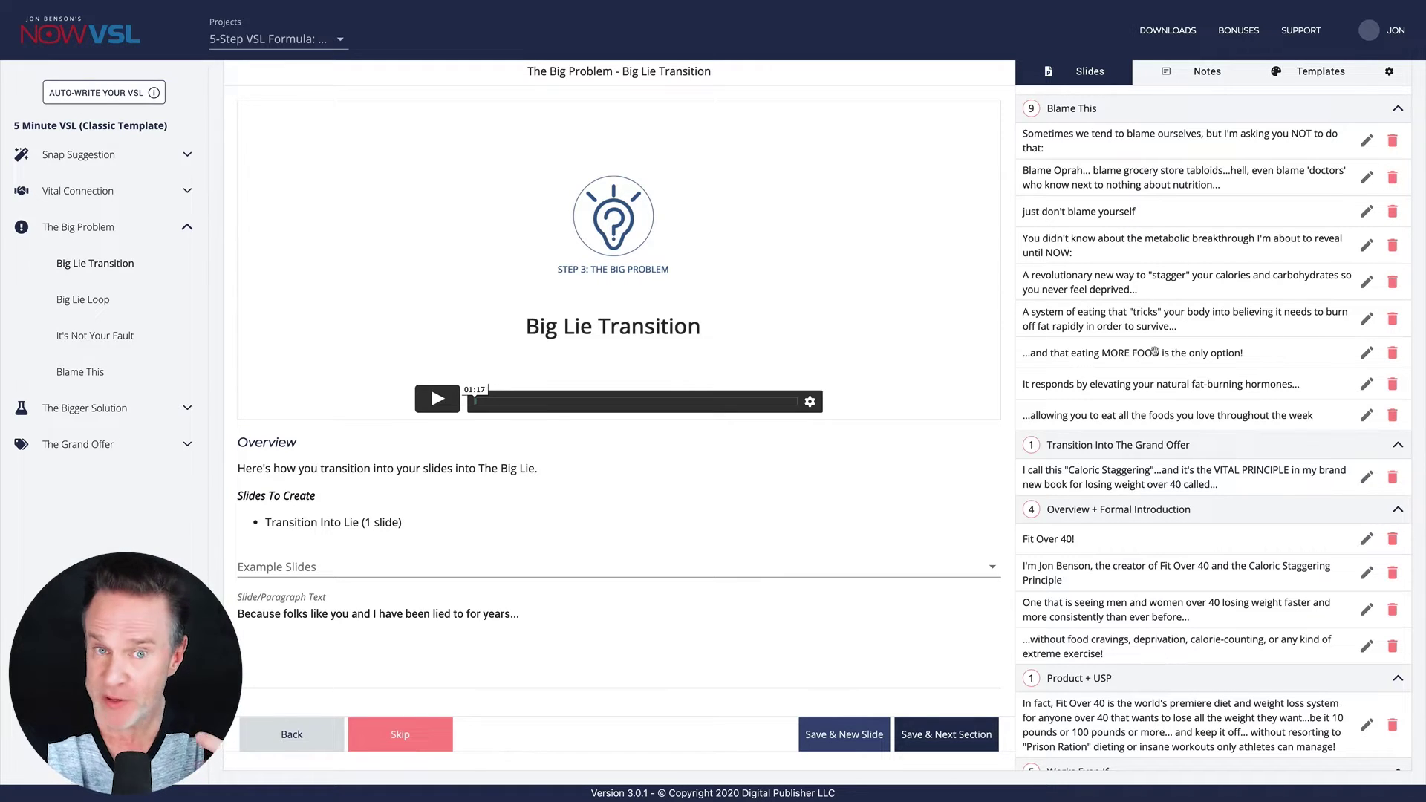
scroll(1099, 327, "down", 2)
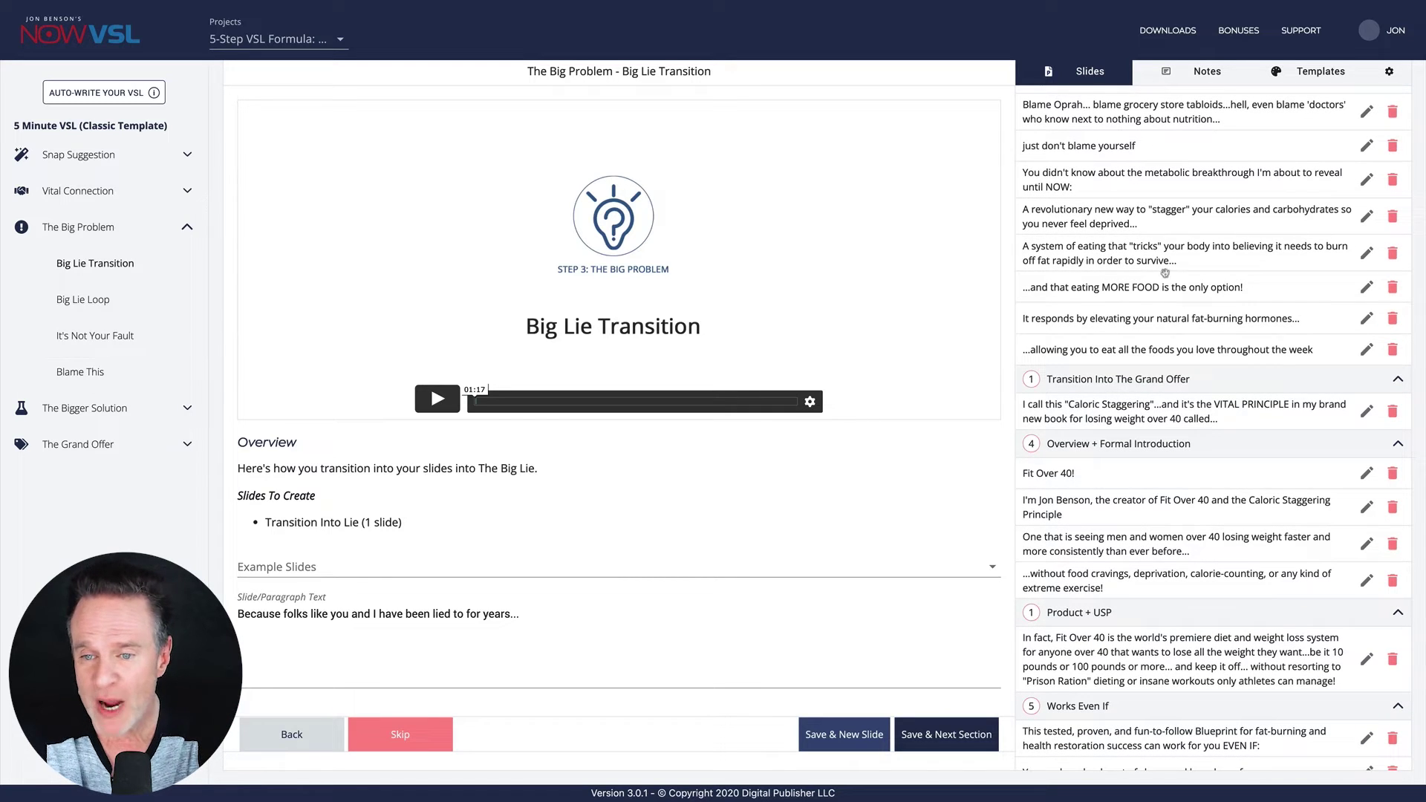
left_click(1135, 397)
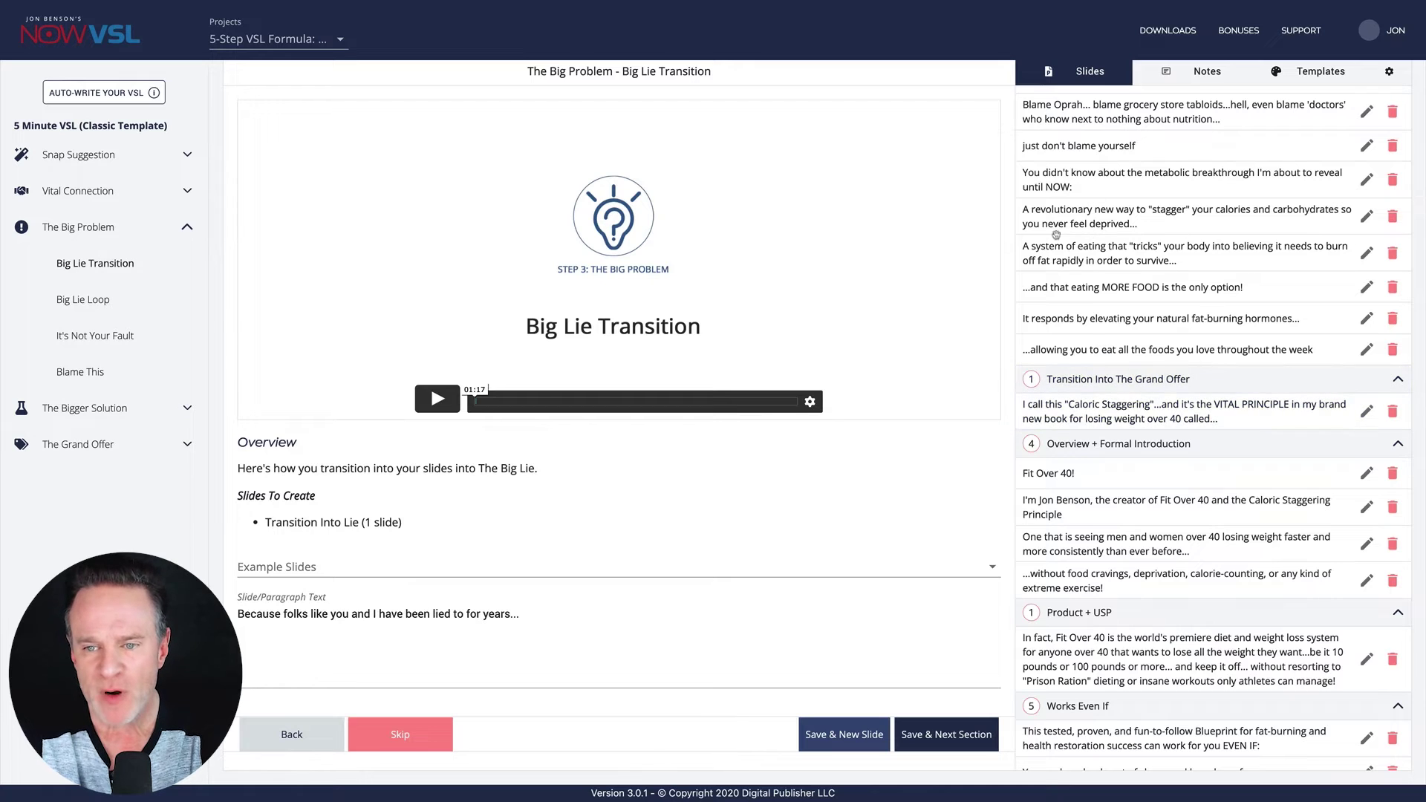
scroll(1163, 267, "up", 1)
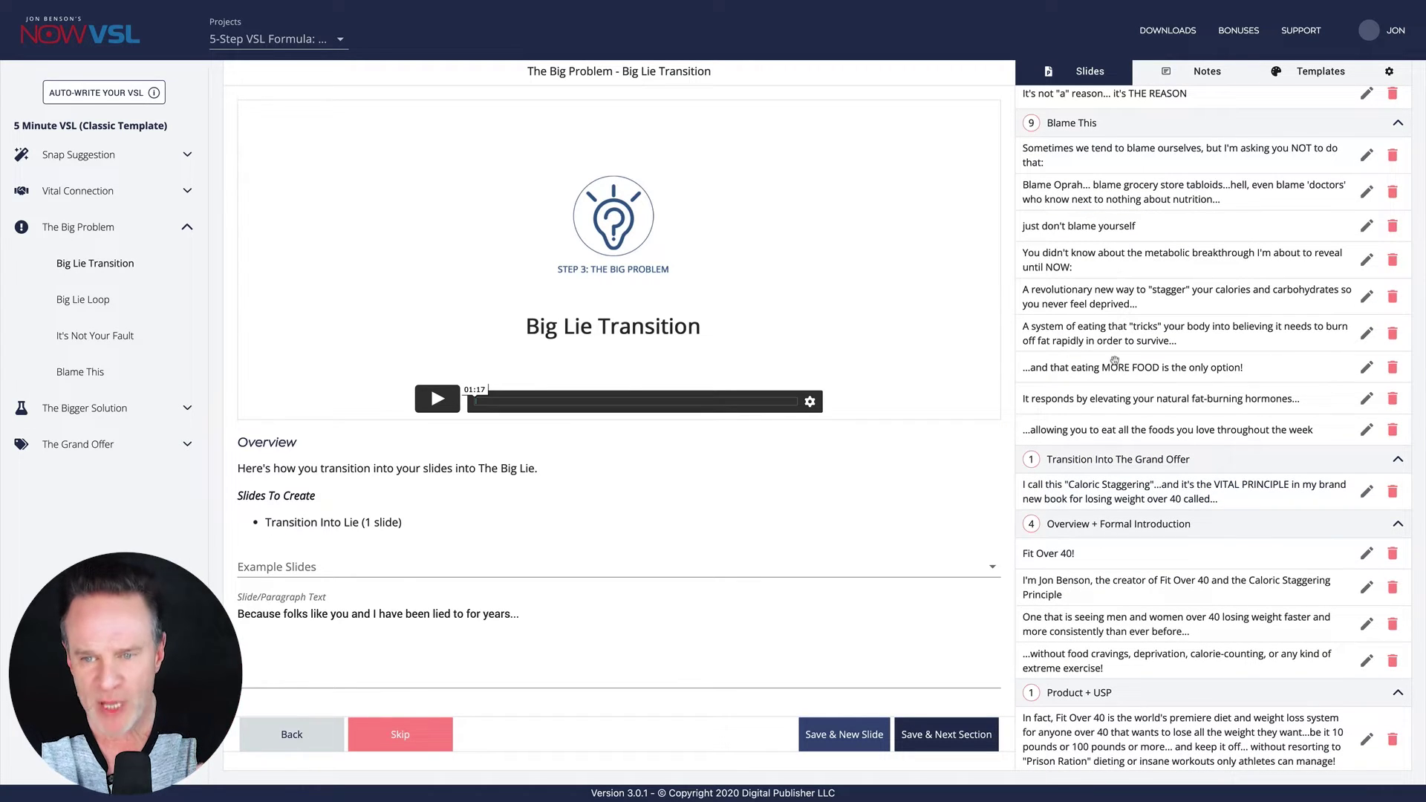
scroll(1115, 362, "down", 2)
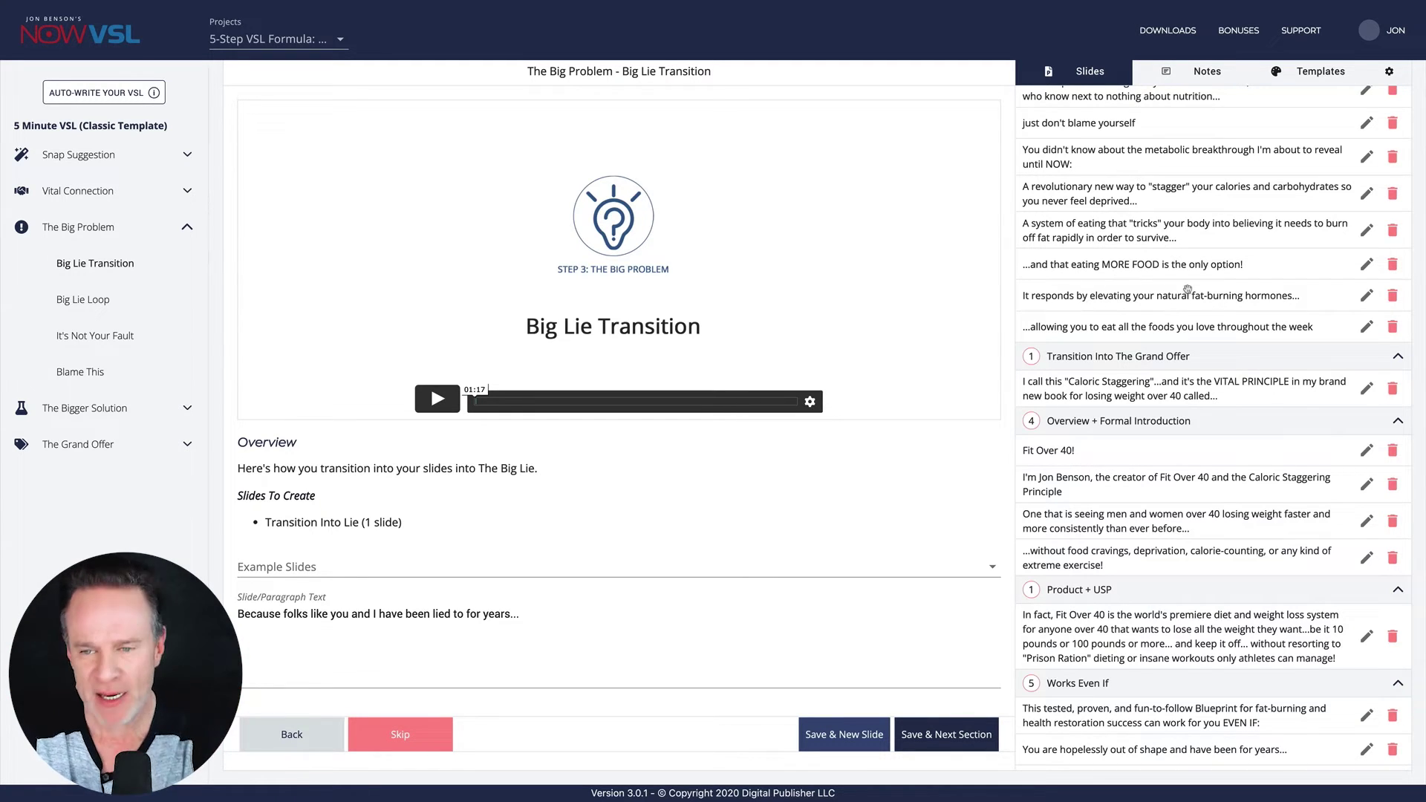
scroll(1215, 296, "down", 1)
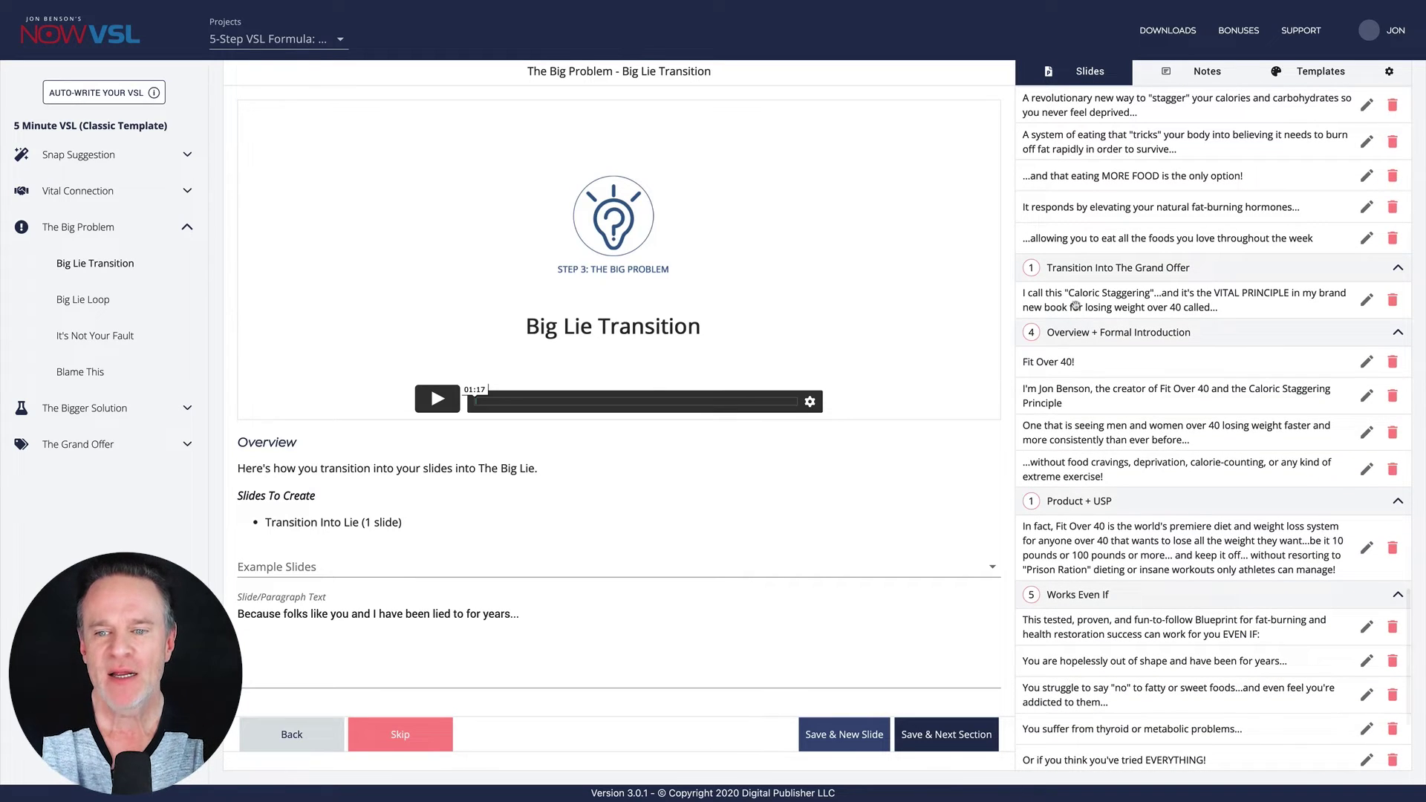
left_click(1076, 306)
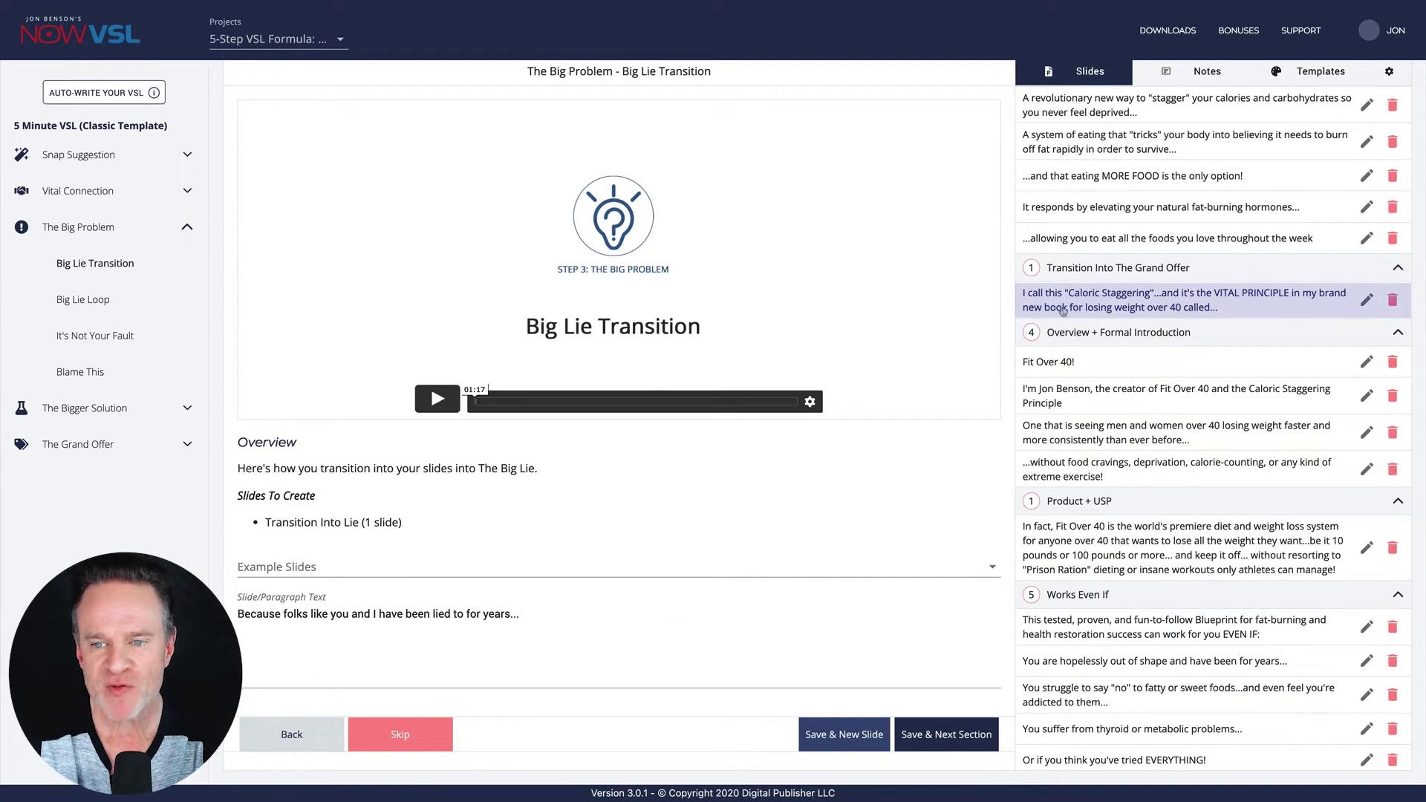
left_click(1110, 302)
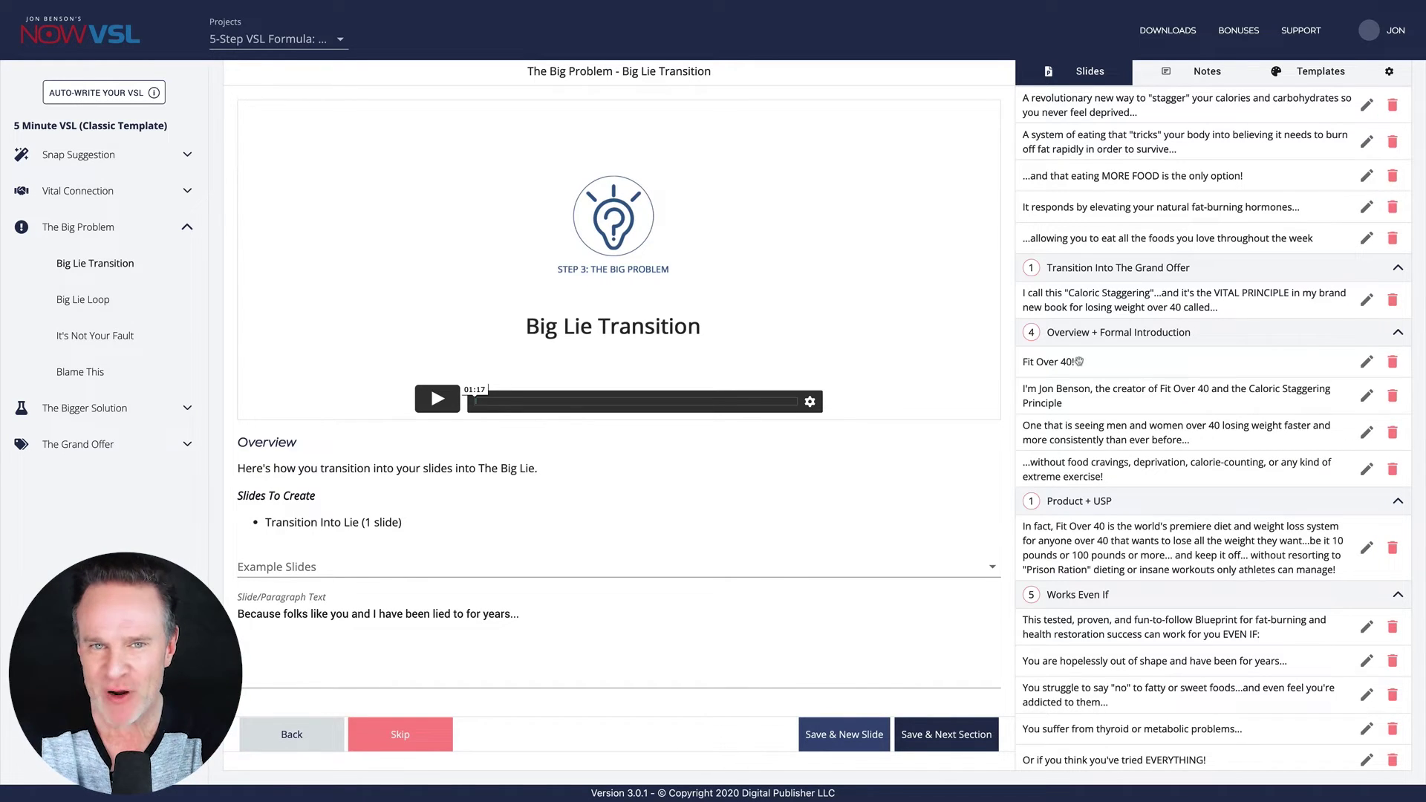
scroll(1079, 362, "down", 3)
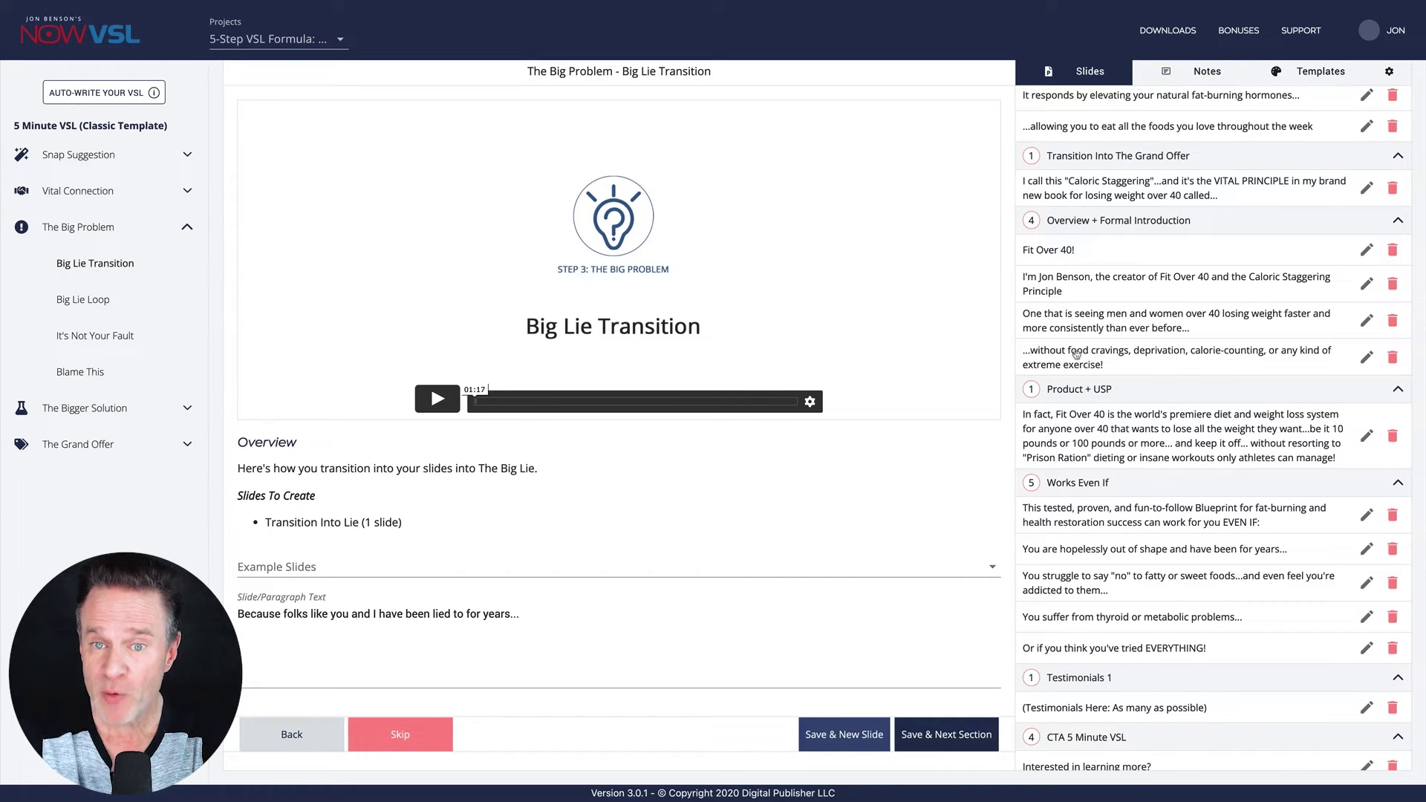
scroll(1077, 354, "down", 2)
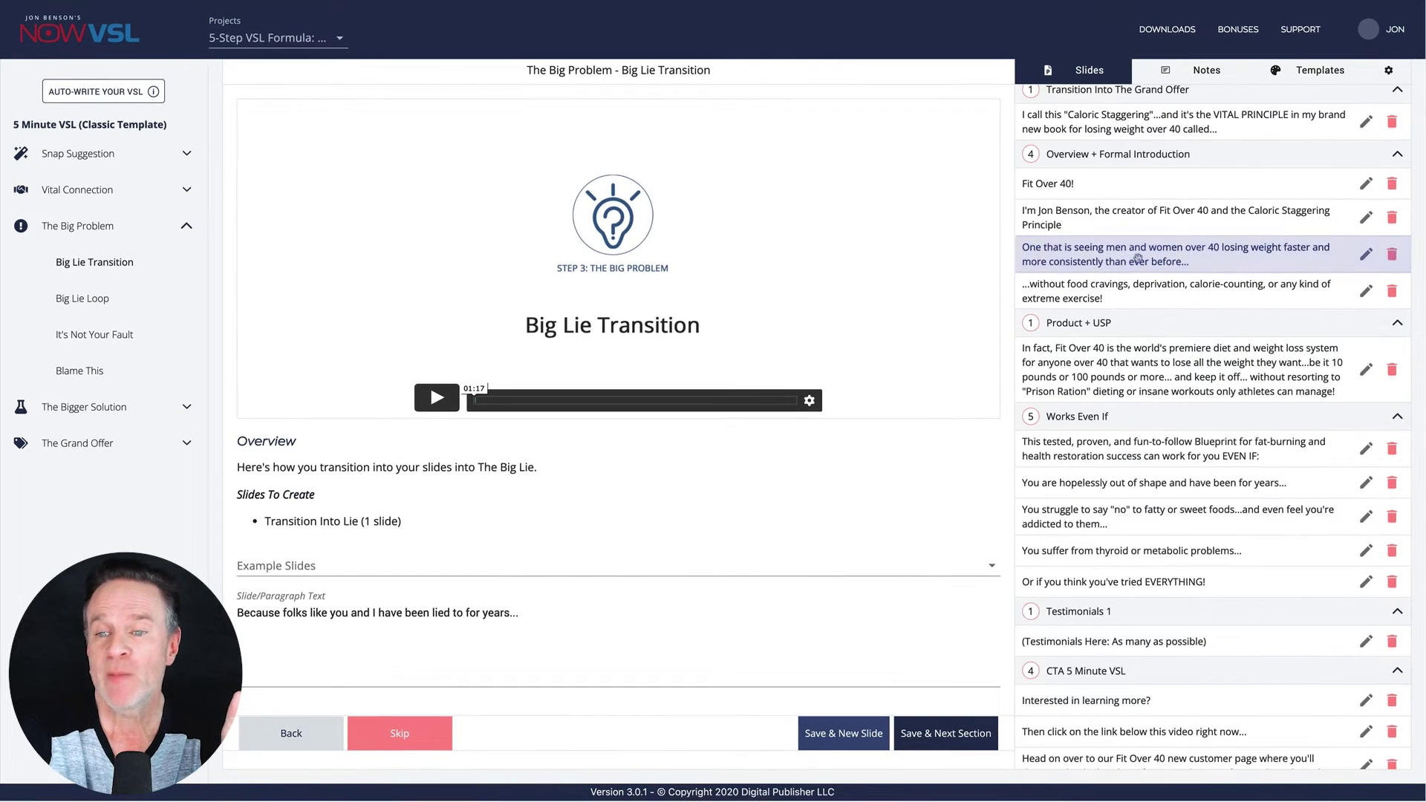
scroll(1137, 258, "down", 1)
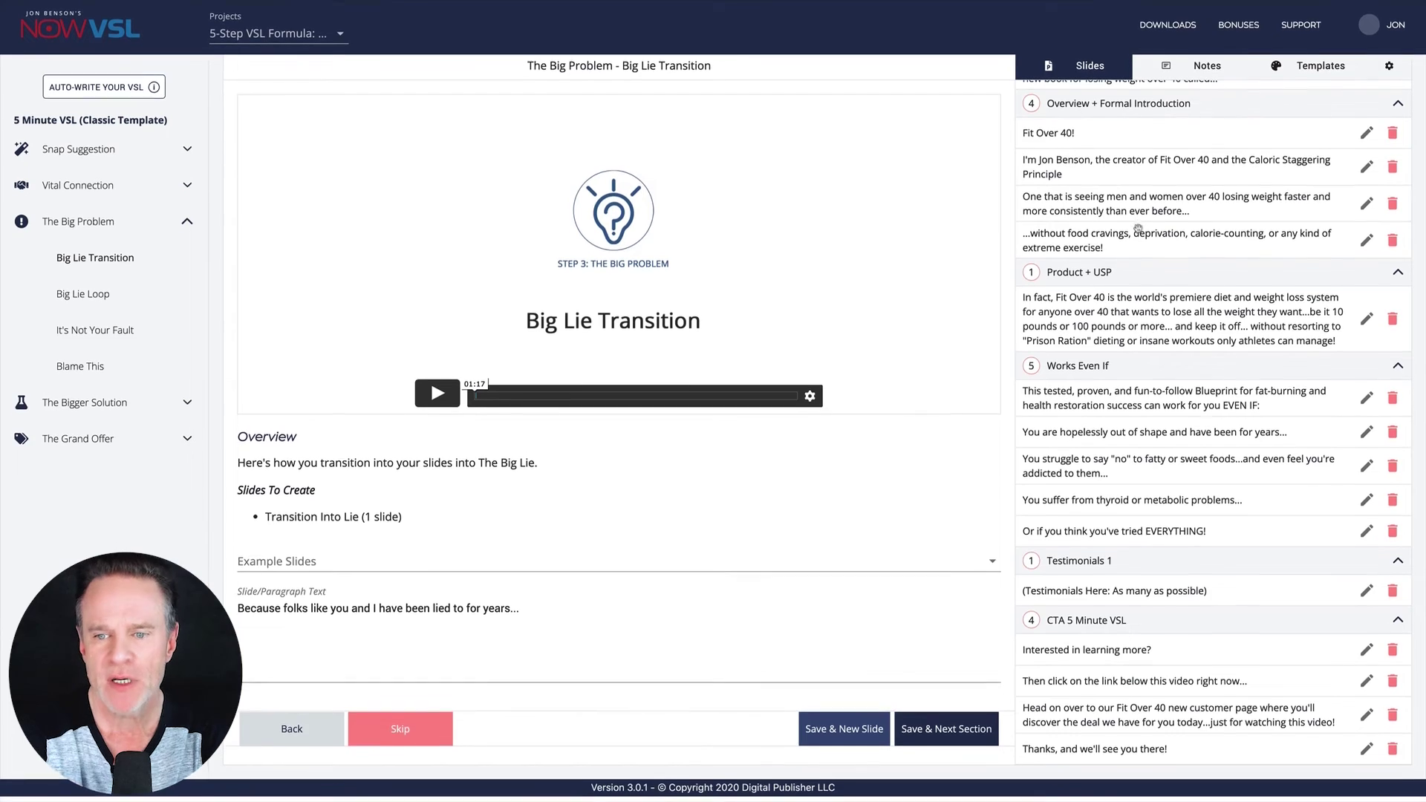
Step: Collapse The Big Problem, expand The Grand Offer, and review the Fit Over 40 USP slides in Product + USP
left_click(104, 409)
left_click(113, 332)
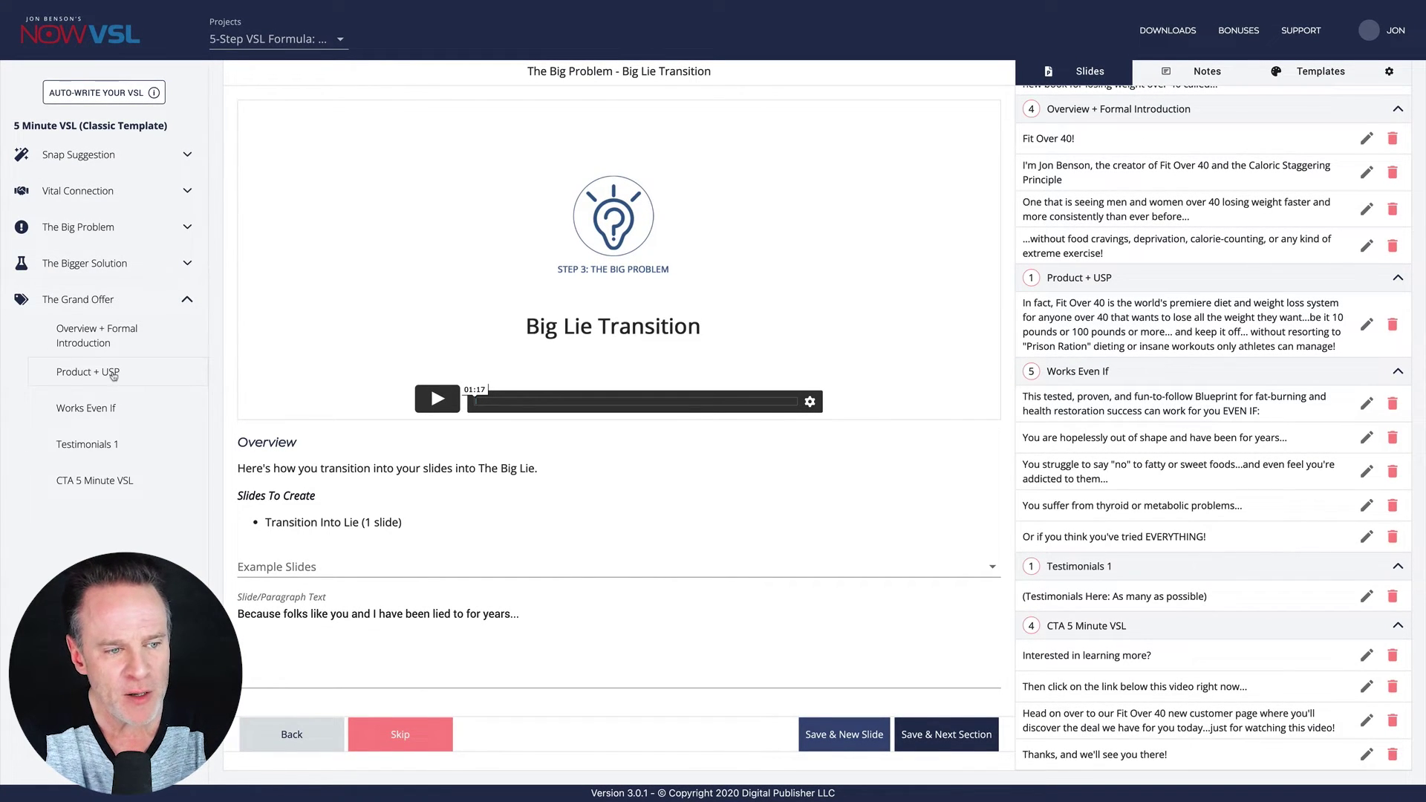
left_click(114, 373)
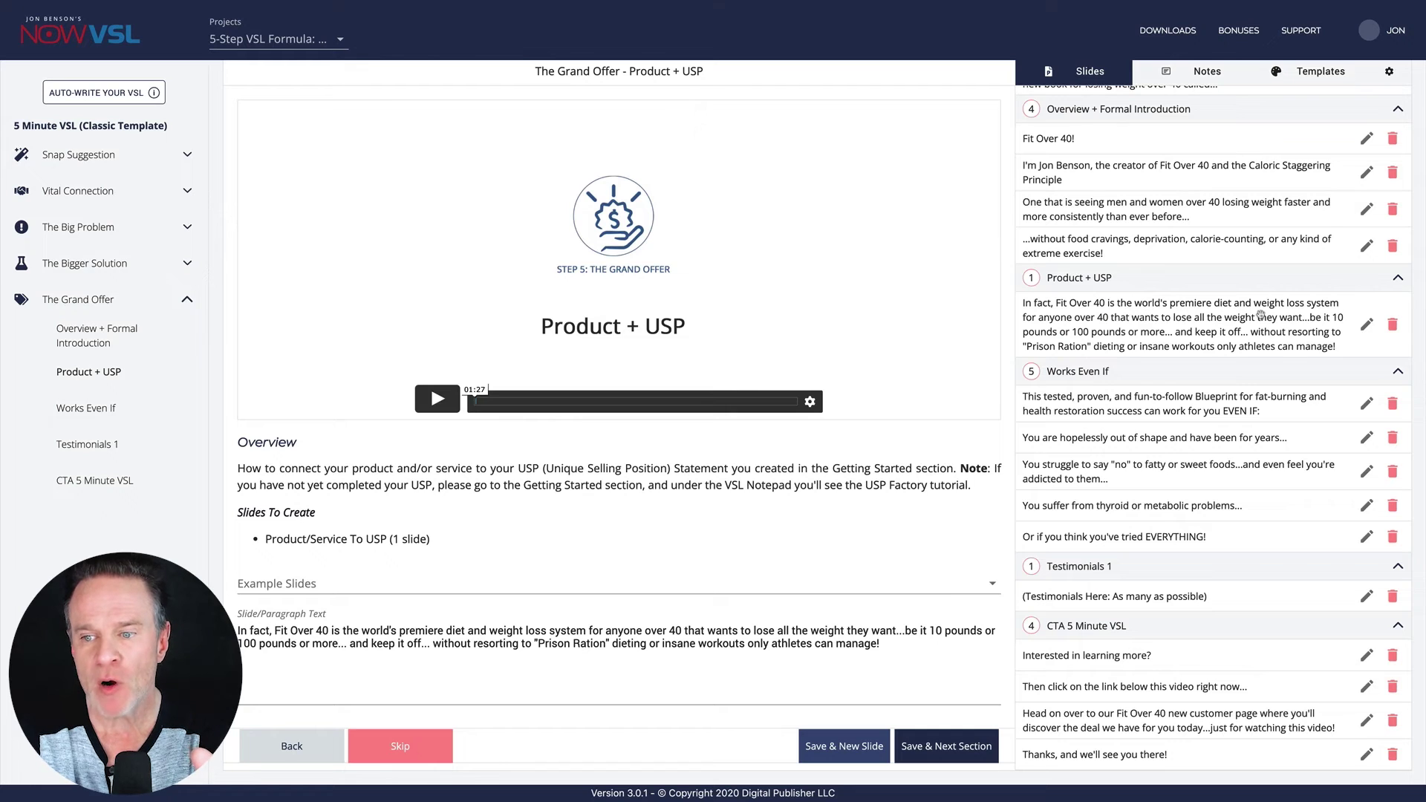
scroll(1278, 316, "up", 1)
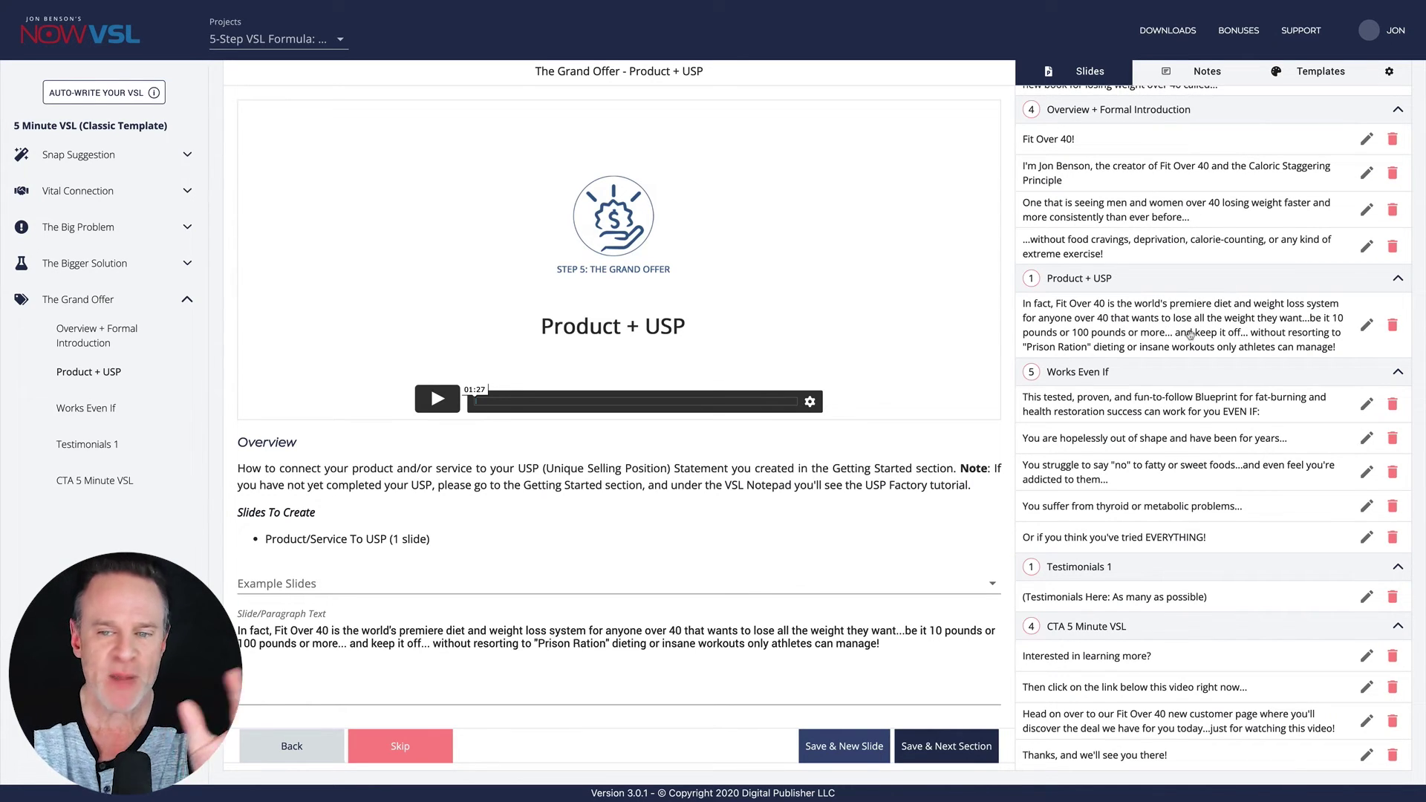
scroll(1191, 335, "down", 1)
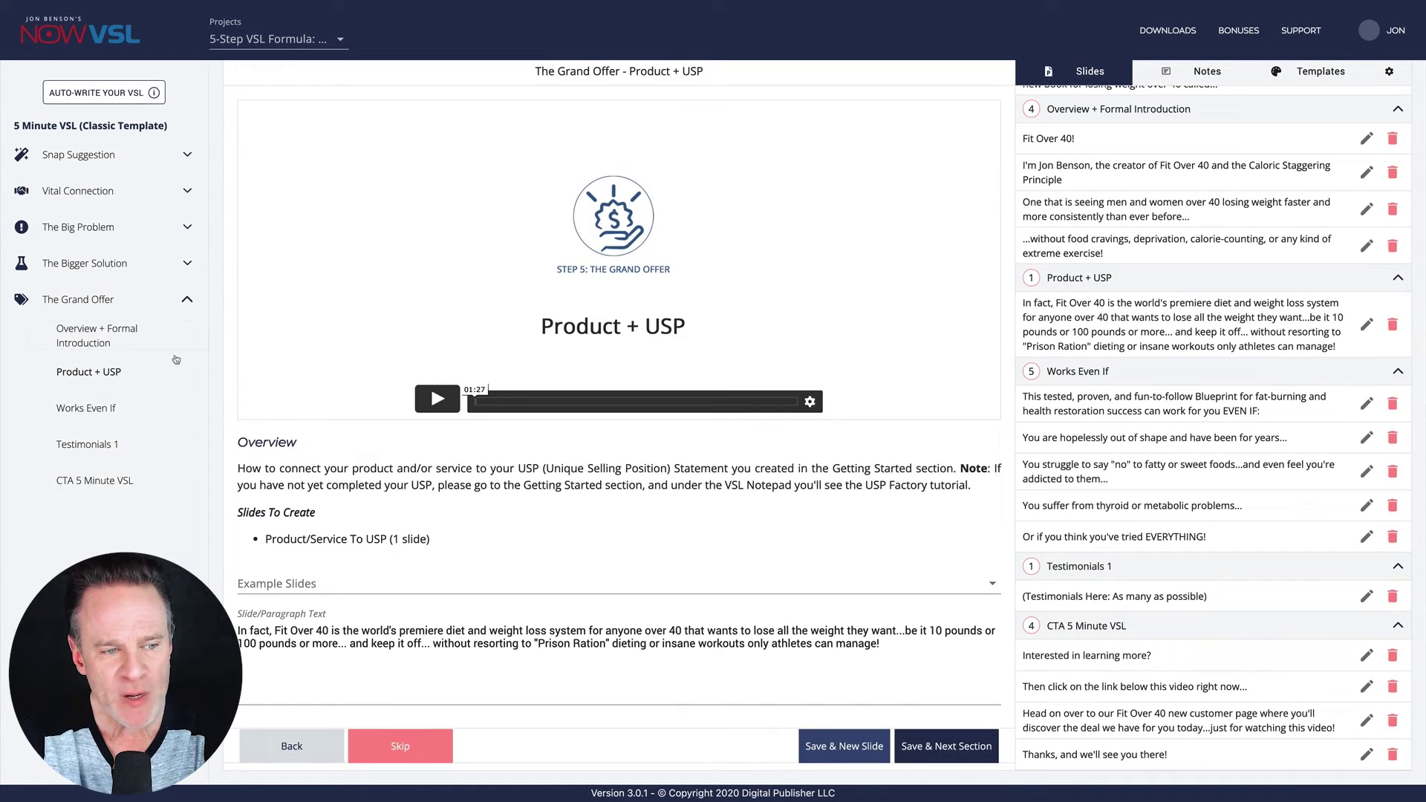
Step: Open Works Even If to view its 'This tested, proven, and fun-to-follow Blueprint…' slide
left_click(91, 410)
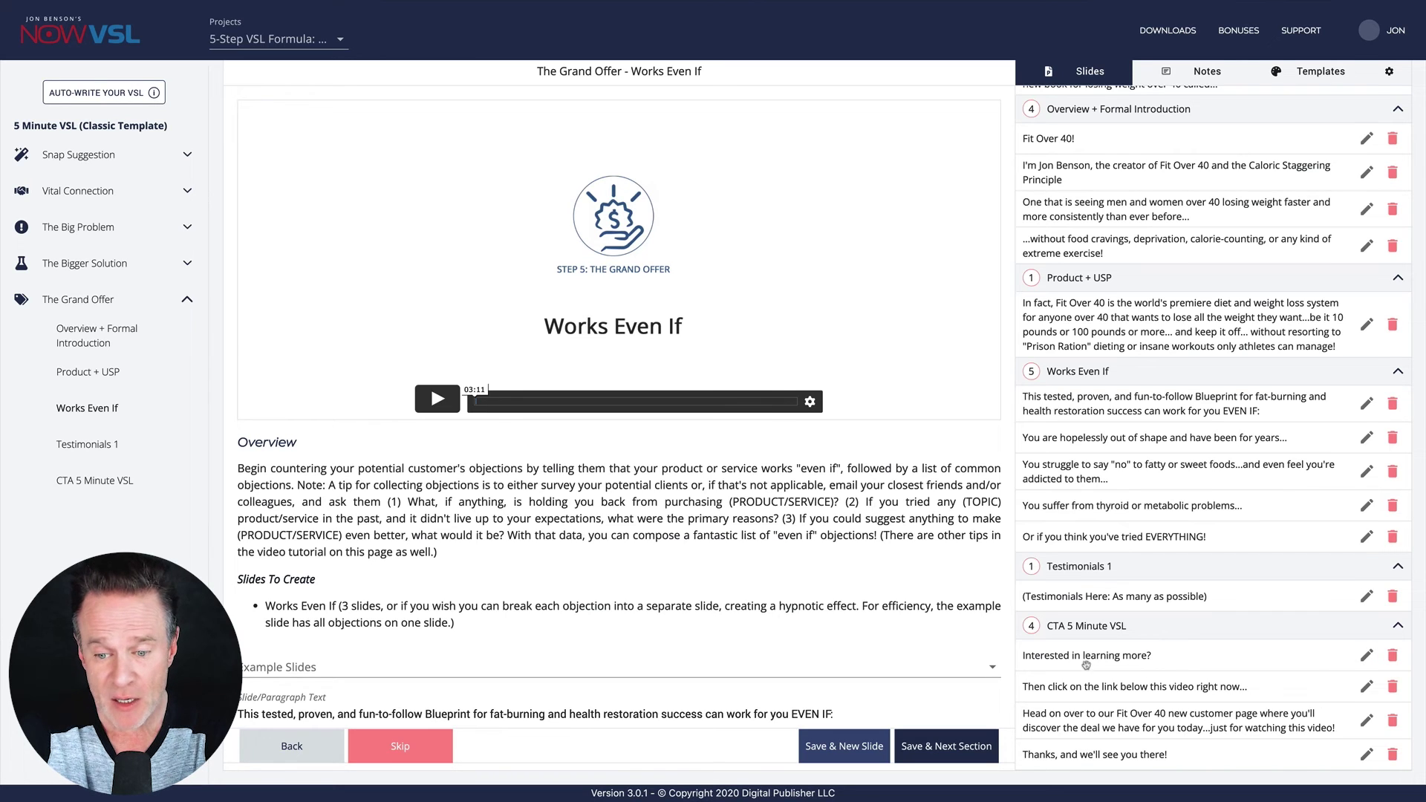
Step: Edit the 'Interested in learning more?' slide and preview example CTA texts without choosing one
left_click(1366, 656)
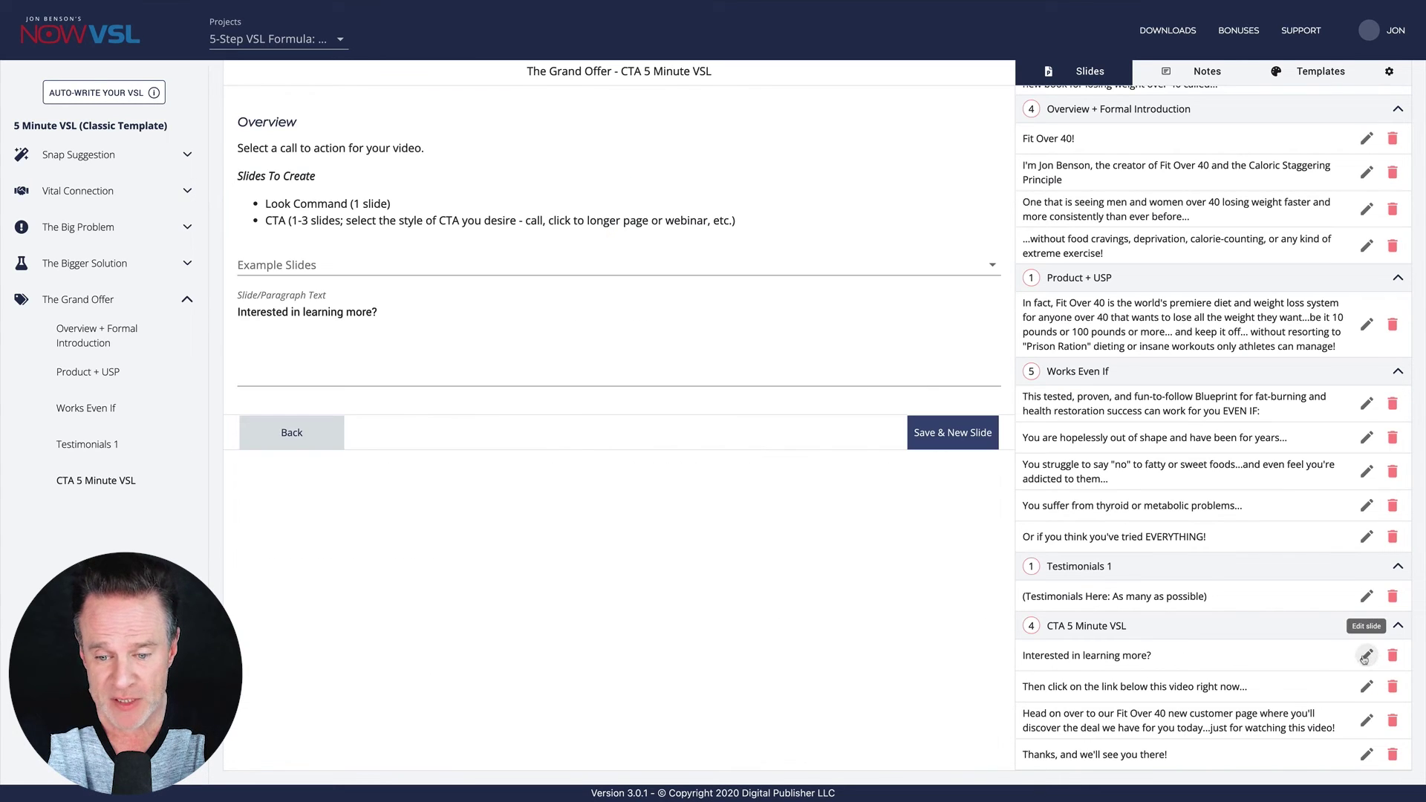
left_click(362, 267)
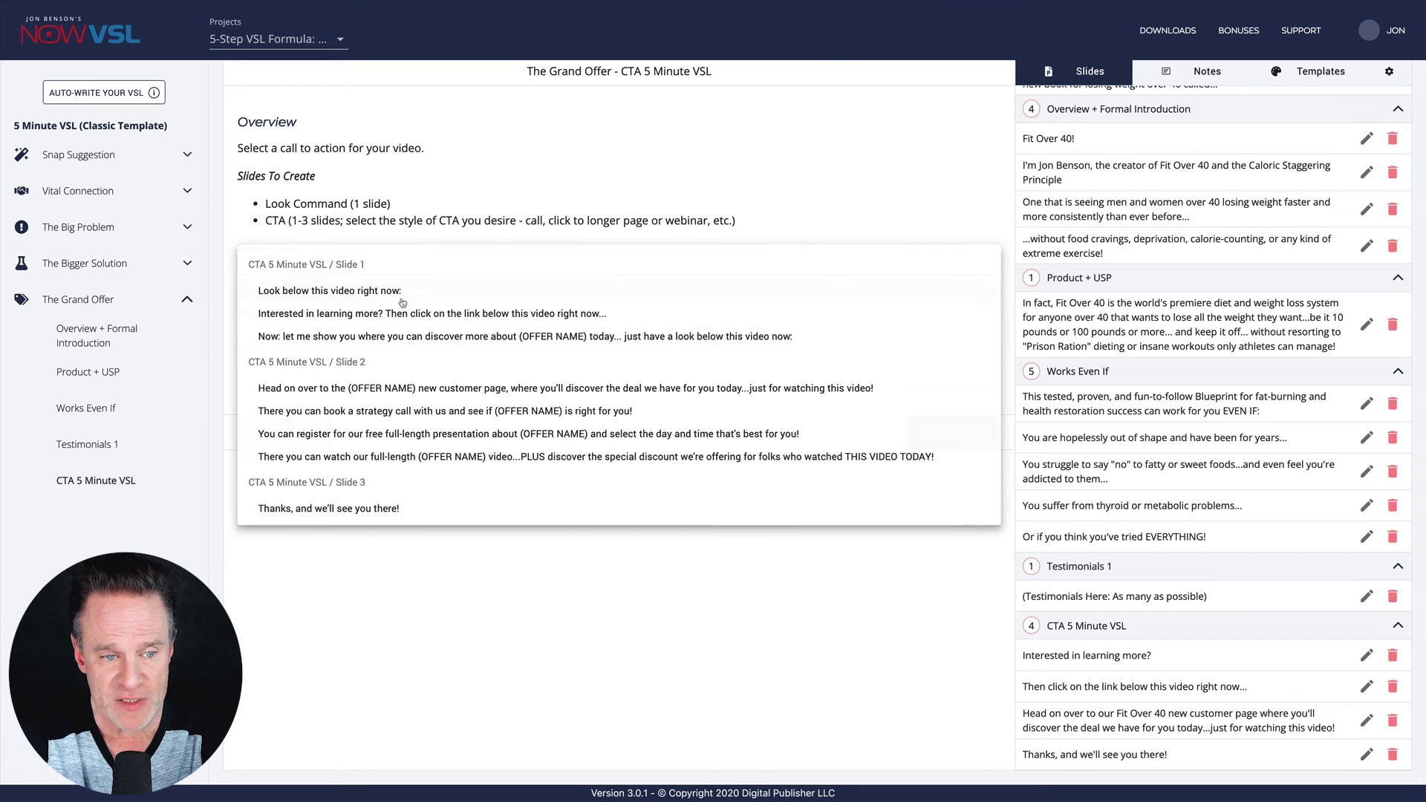
left_click(664, 573)
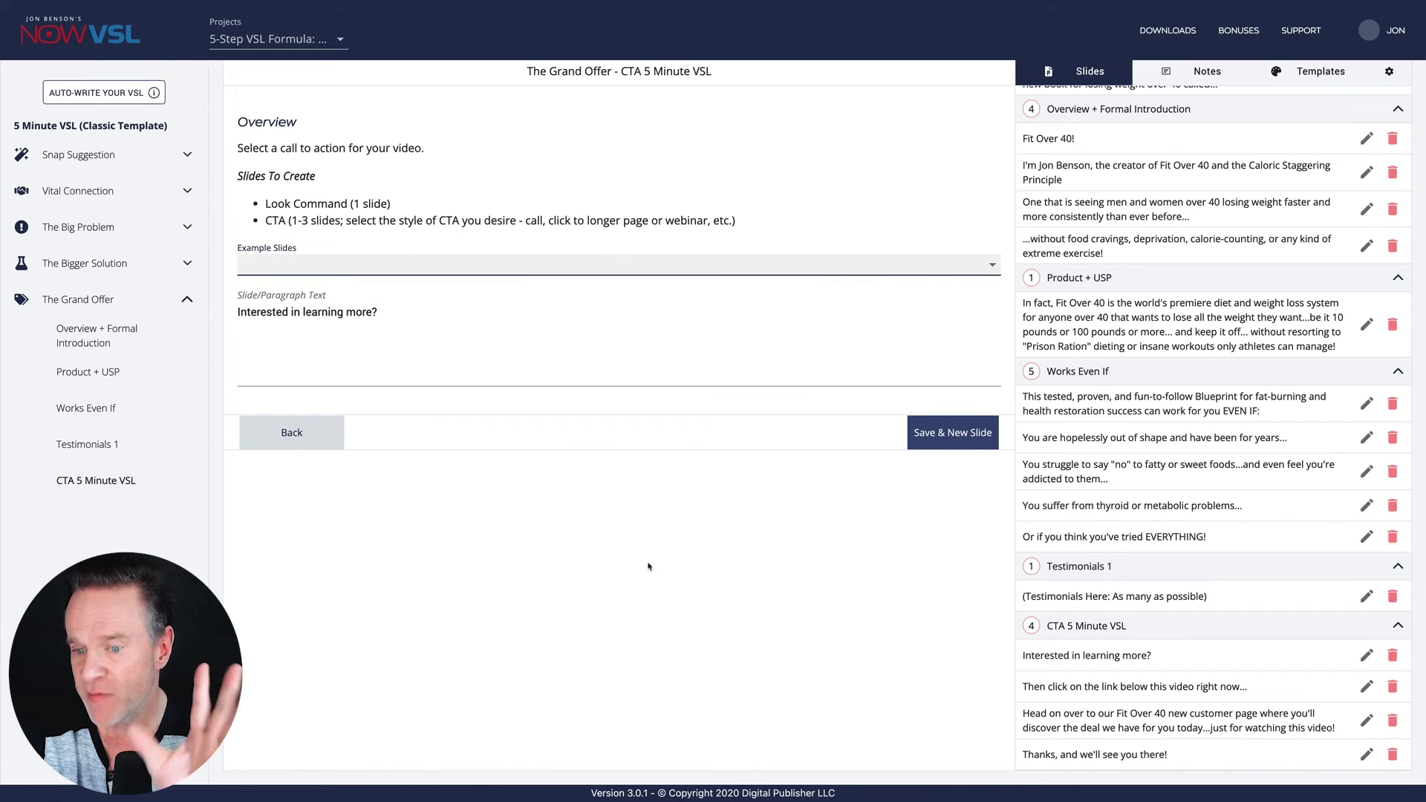